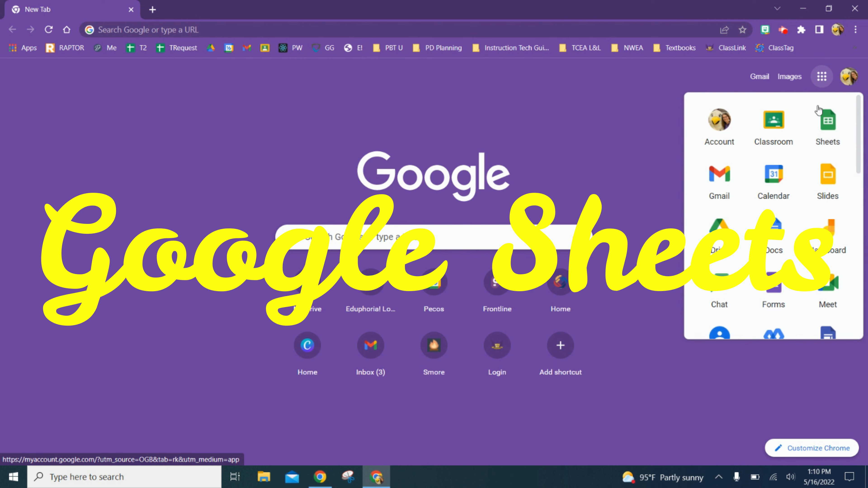
Step: Create a blank spreadsheet in Google Sheets and name it "Test Spreadsheet"
left_click(835, 123)
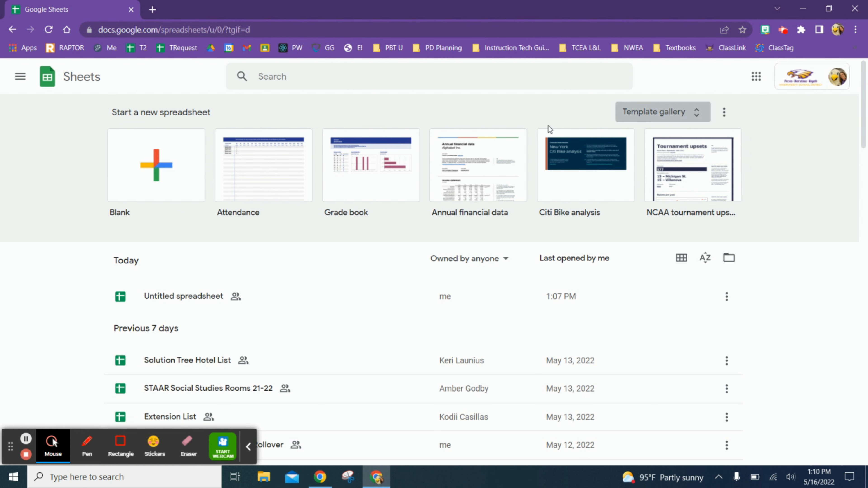
left_click(152, 162)
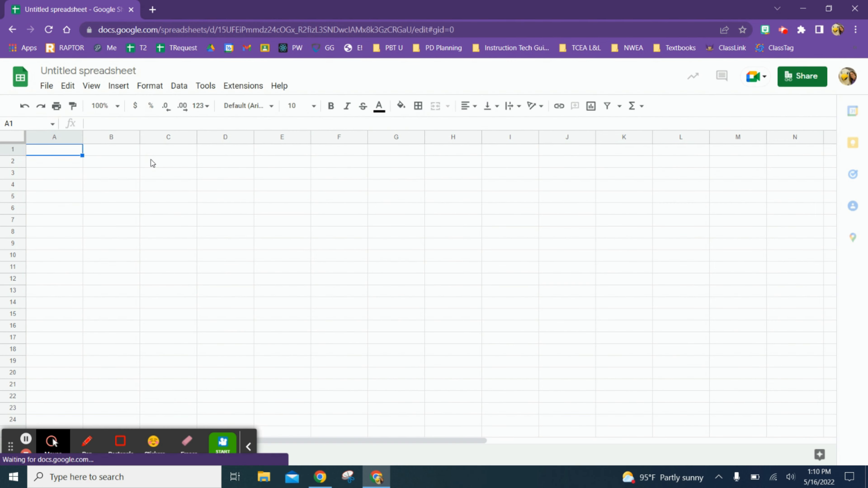
left_click(116, 73)
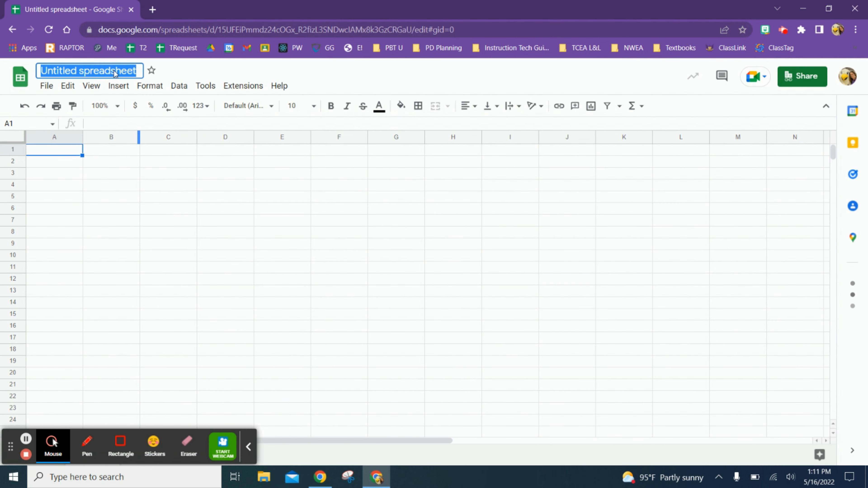
type("Test Spr")
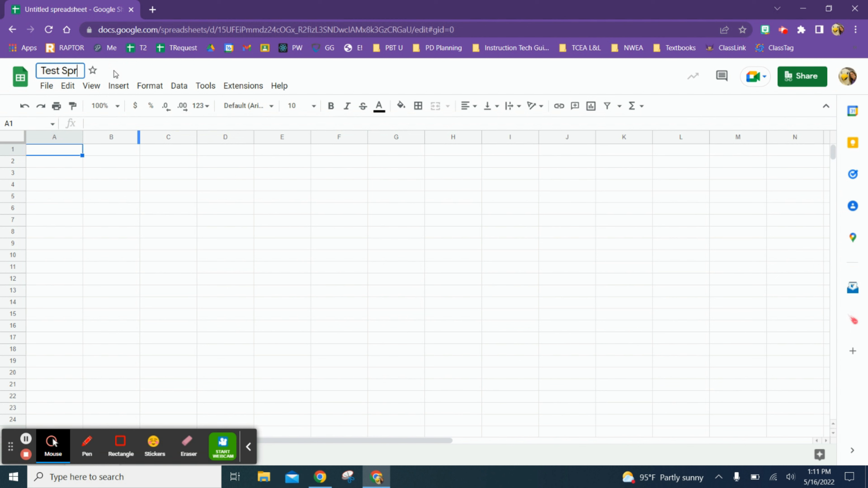
type("eadsheet")
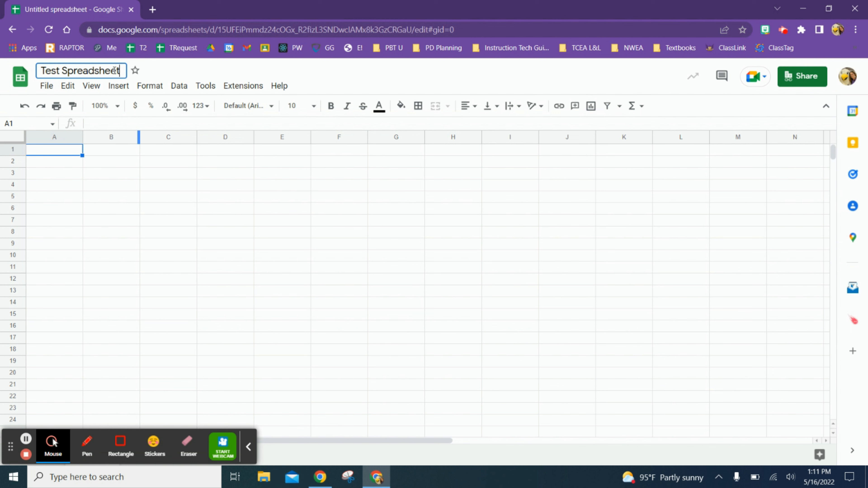
left_click(168, 69)
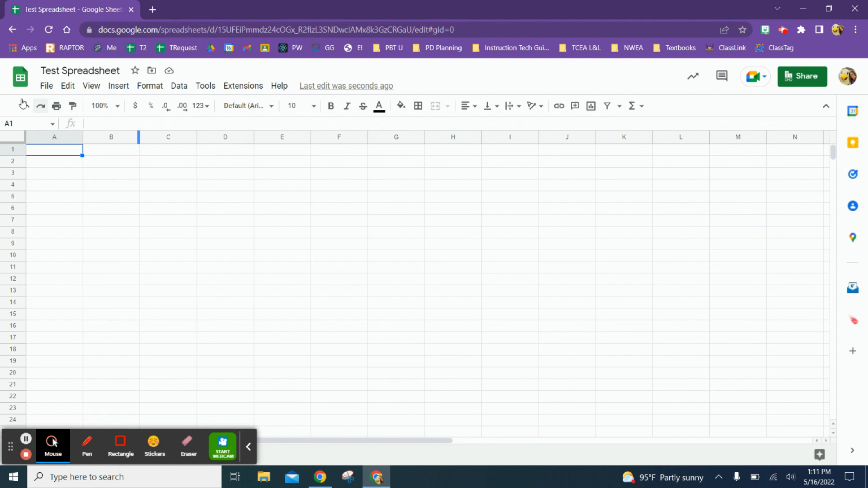
Step: Review the available file, view, insert, format, data and tool commands of the spreadsheet
left_click(46, 86)
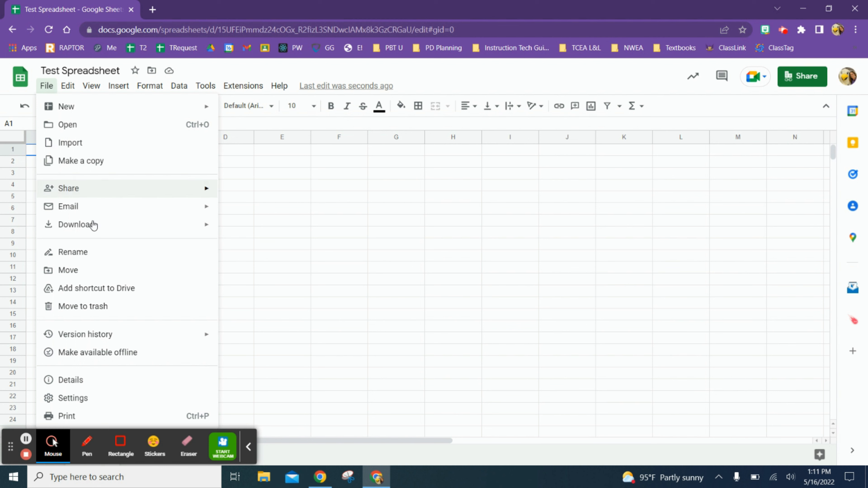
mouse_move(68, 90)
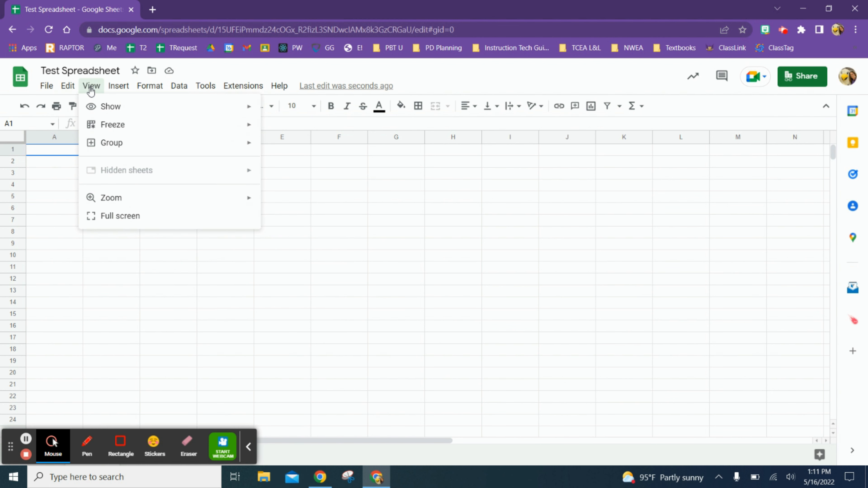
mouse_move(101, 126)
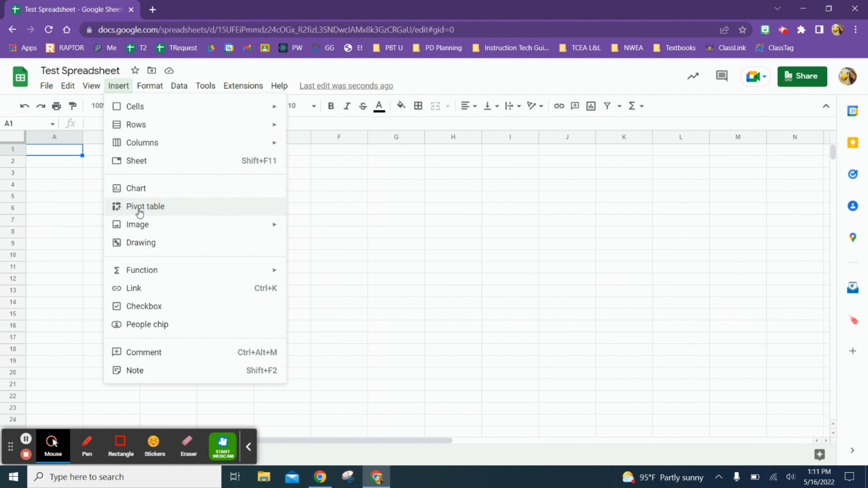
mouse_move(156, 90)
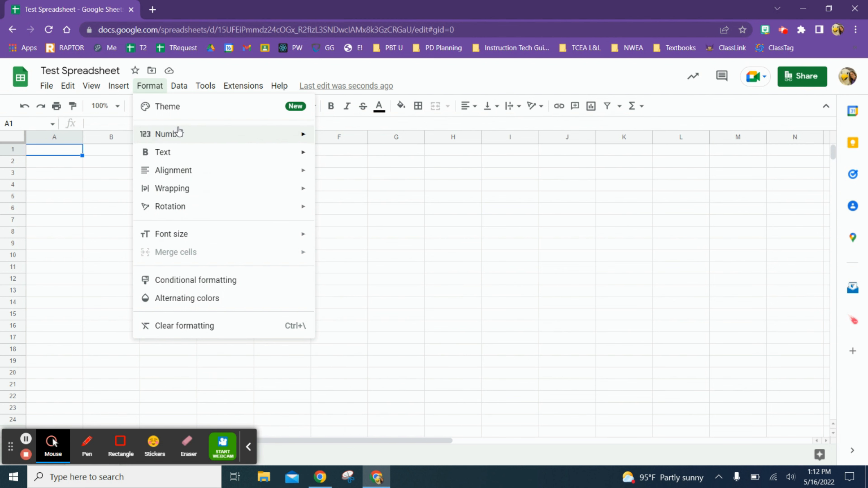
mouse_move(182, 92)
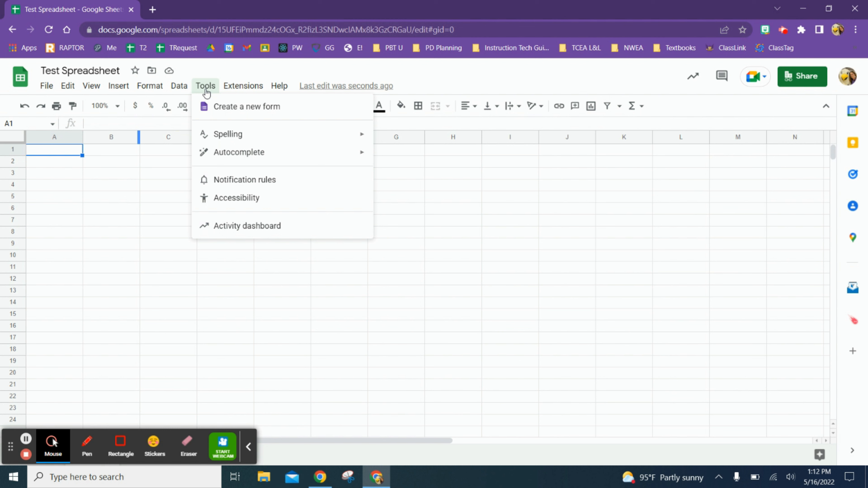
mouse_move(223, 146)
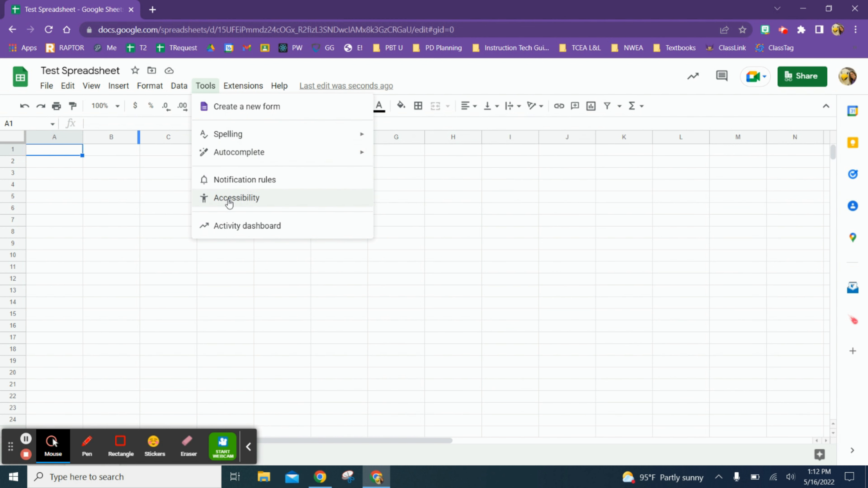
mouse_move(239, 91)
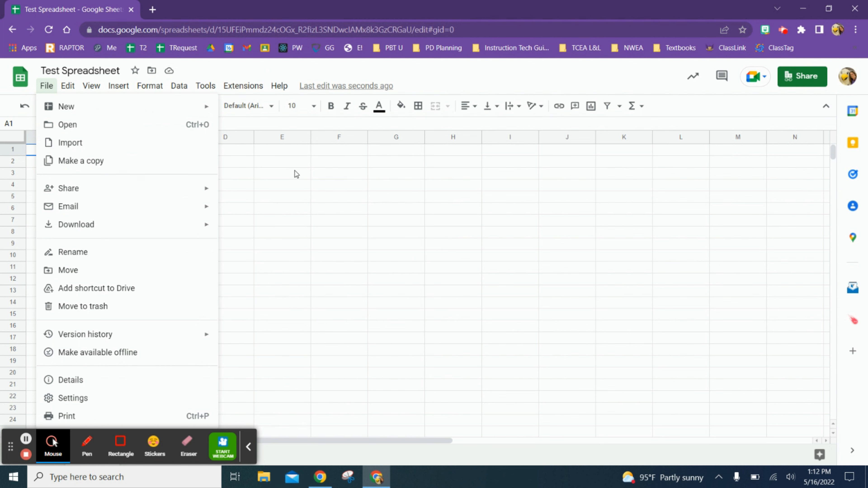
Step: Copy the formatting of cell E3 to cell E5 with Paint format
left_click(294, 171)
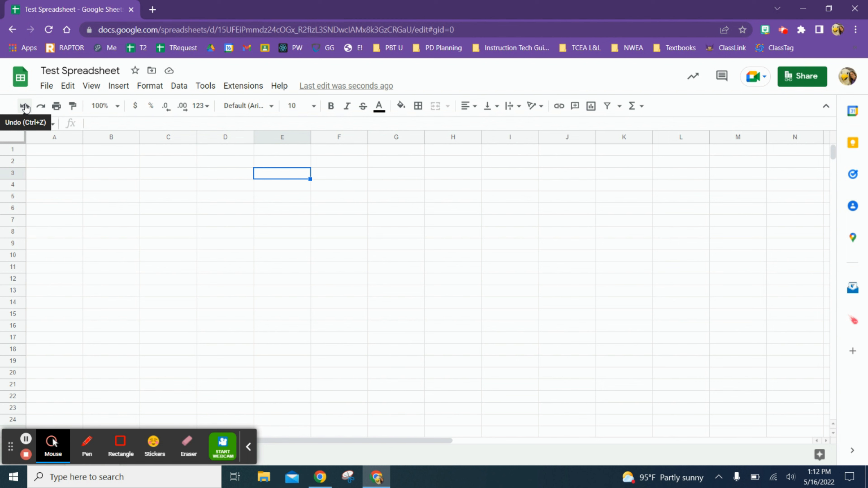
left_click(73, 106)
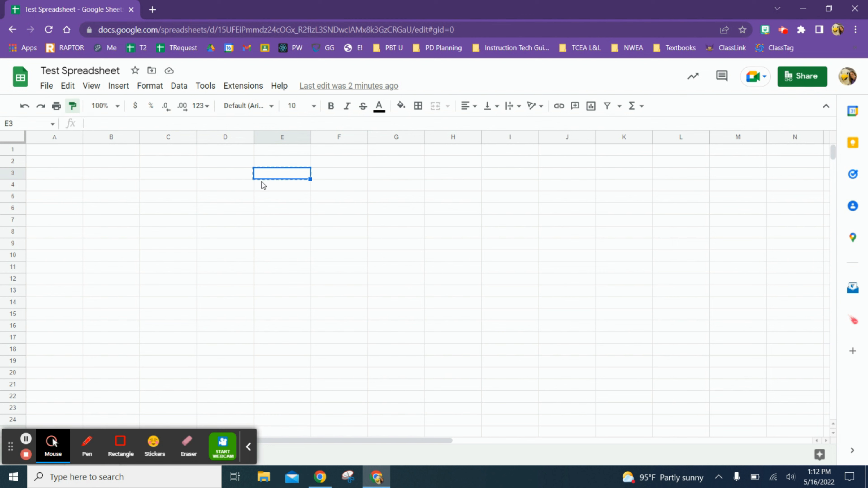
left_click(291, 195)
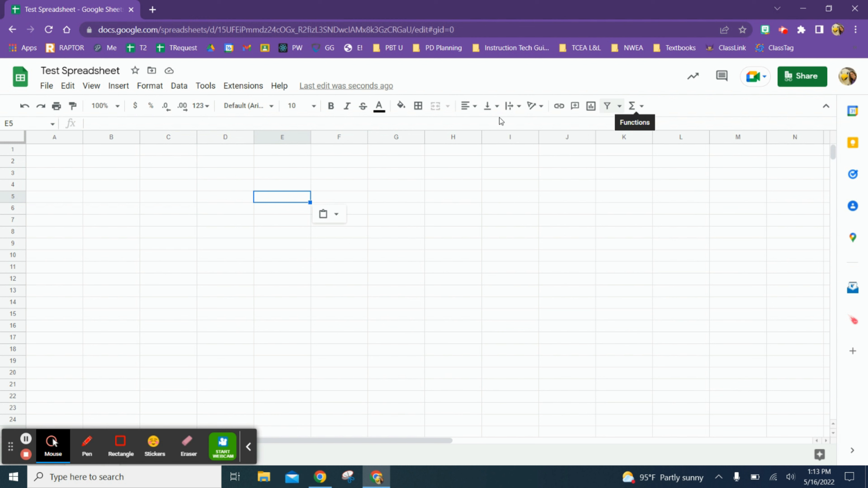
left_click(56, 153)
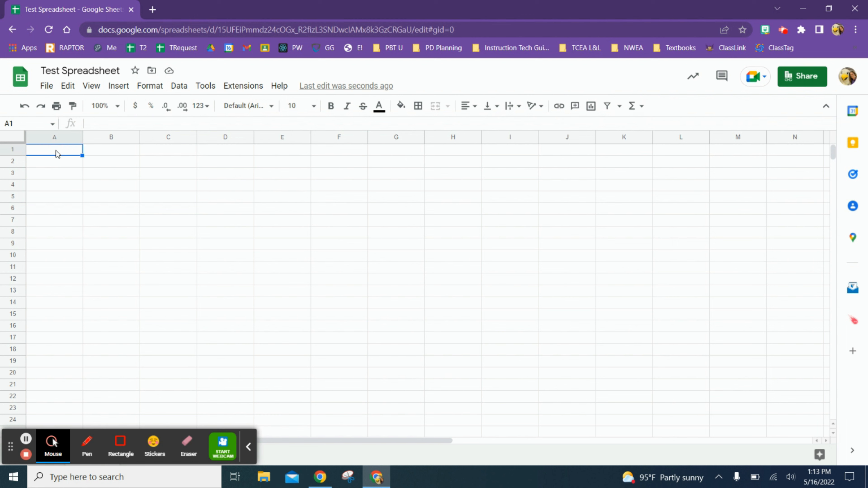
key("End")
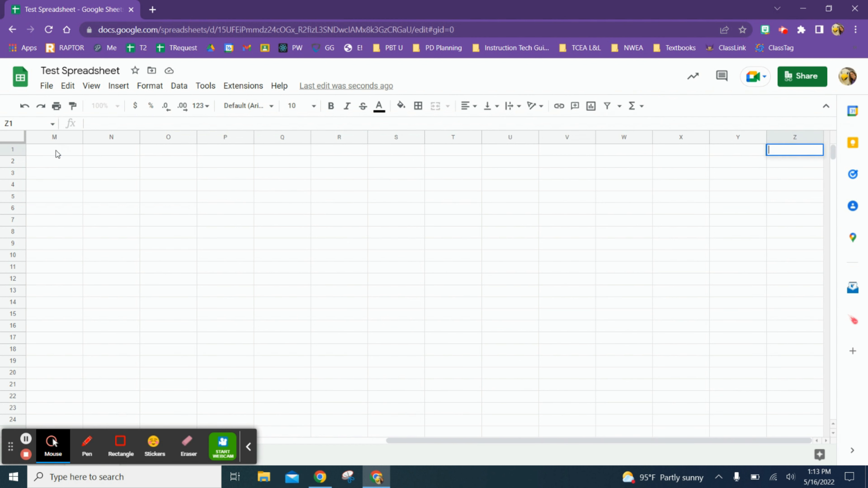
key("Down")
key("Page_Down")
key("Return")
key("Escape")
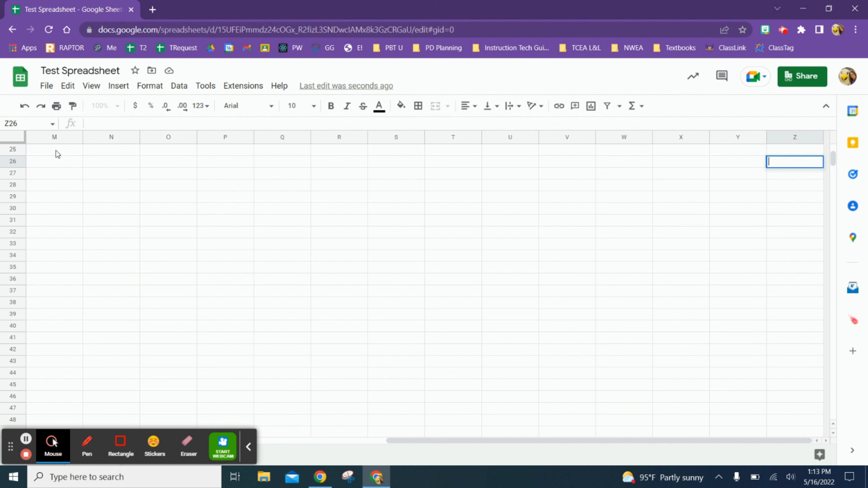
Step: Enter the numbers 1 through 9 down column M, one per cell from M1 to M9
scroll(56, 151, "up", 5)
key("Num_Lock")
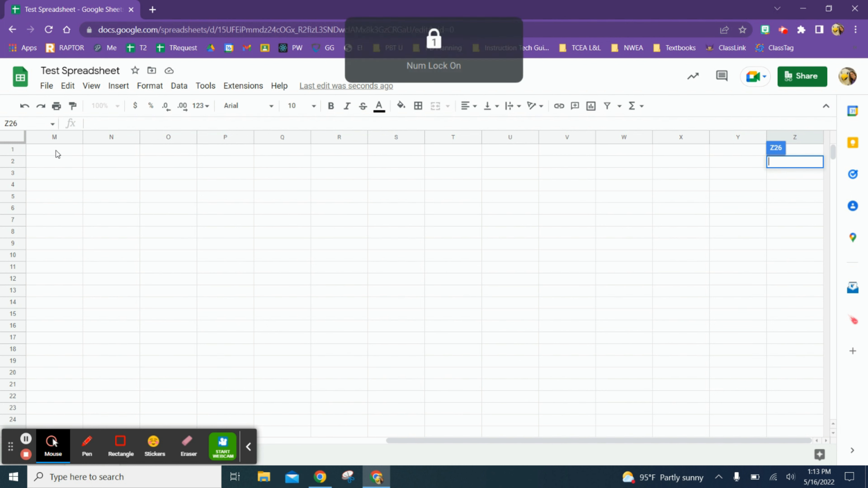
left_click(56, 151)
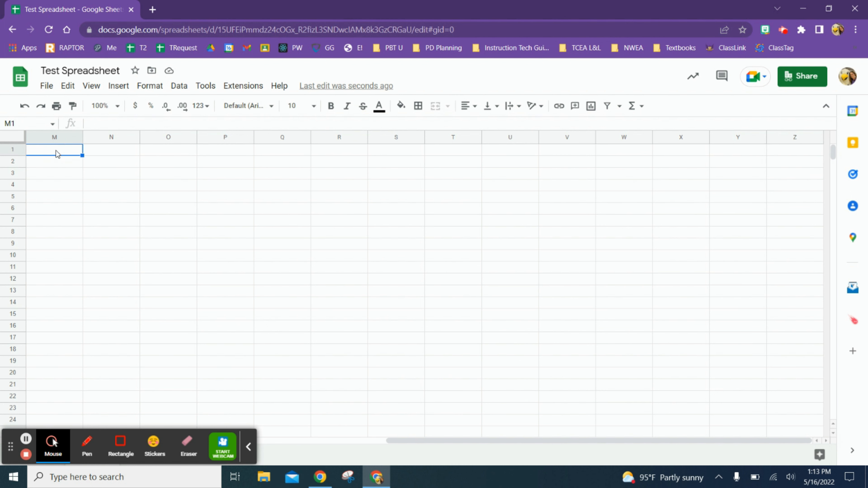
type("1")
key("Return")
type("23")
key("BackSpace")
key("Return")
type("3")
key("Return")
type("5 6")
key("Return")
type("7")
key("Return")
type("8")
key("Return")
type("9")
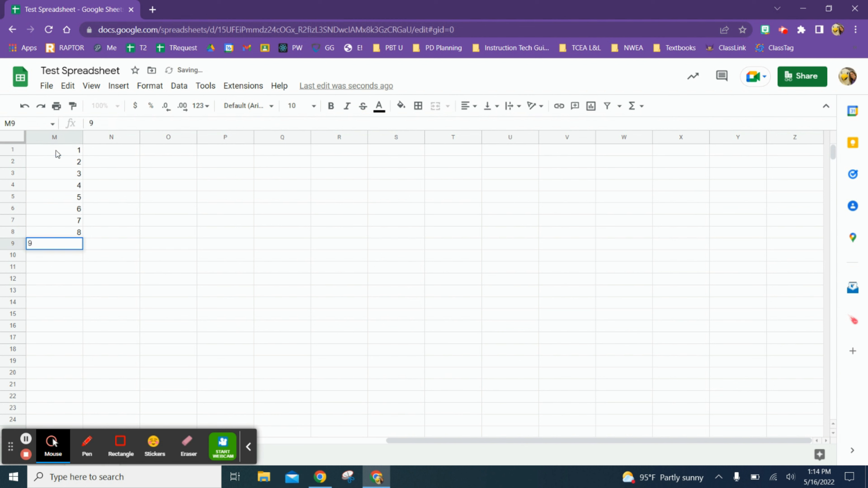
key("Return")
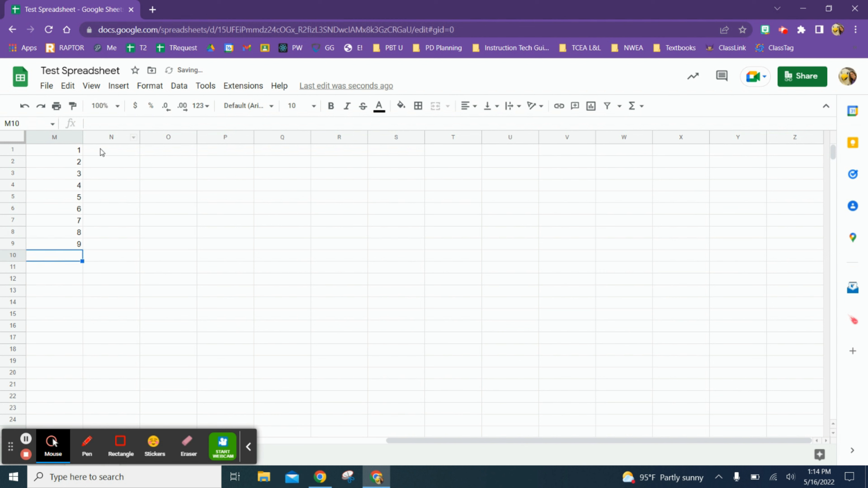
Step: Enter 10 through 90 in increments of 10 down column N, one per cell from N1 to N9
left_click(107, 150)
type("10")
key("Return")
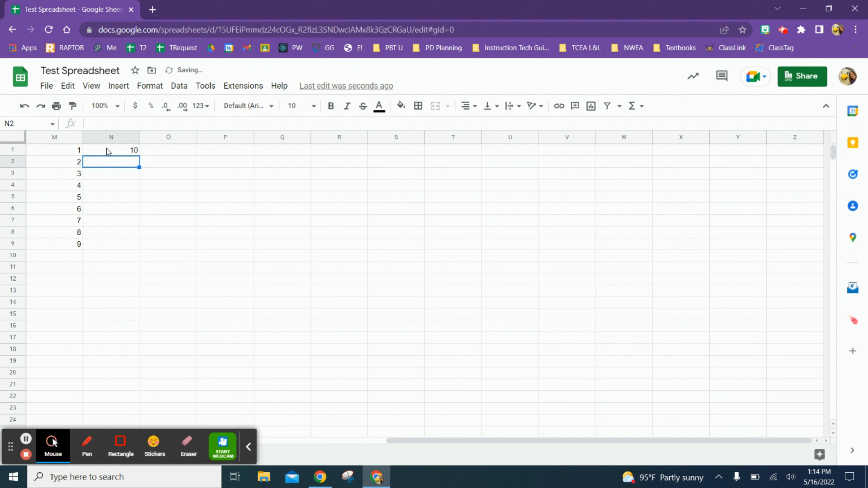
type("20")
key("Return")
type("30")
key("Return")
type("40")
key("Return")
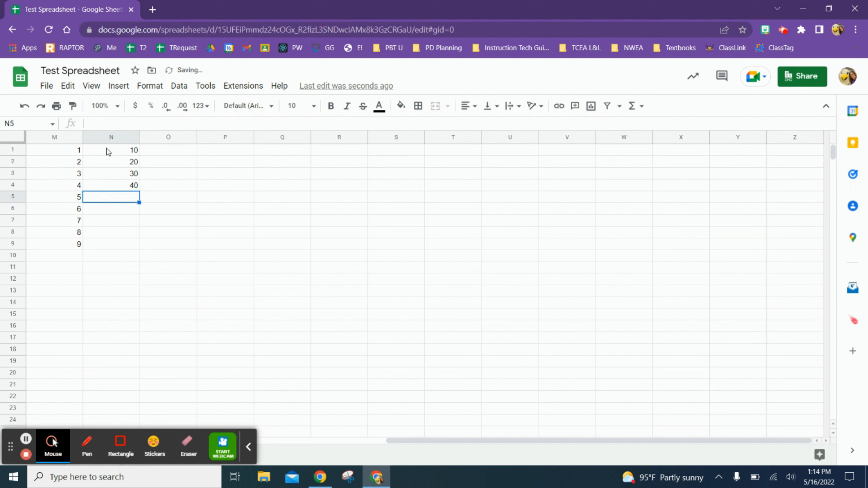
type("50")
key("Return")
type("60")
key("Return")
type("70")
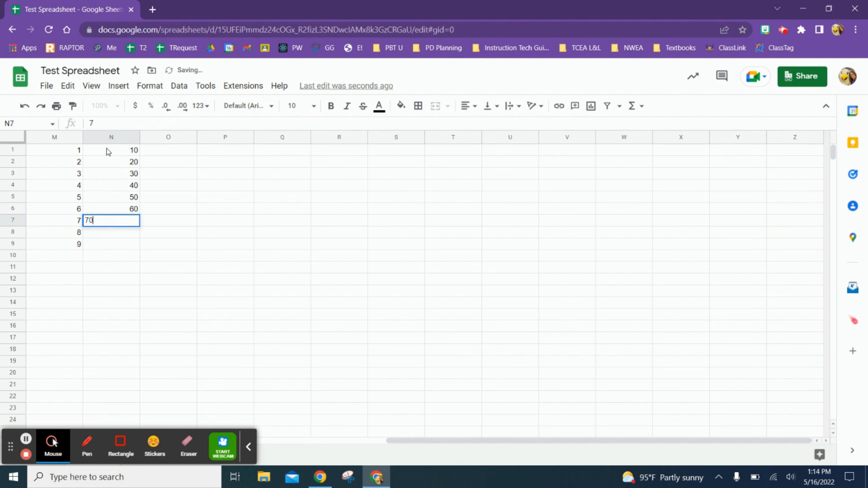
key("Return")
type("80")
key("Return")
type("90")
key("Return")
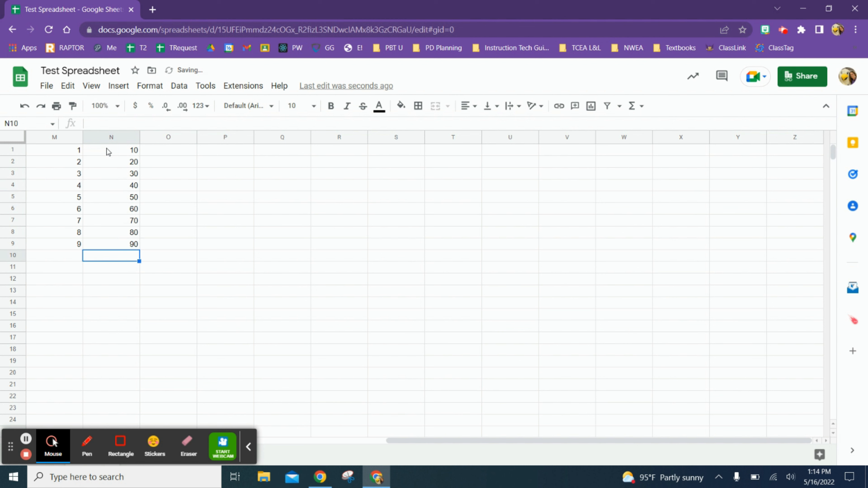
left_click(194, 200)
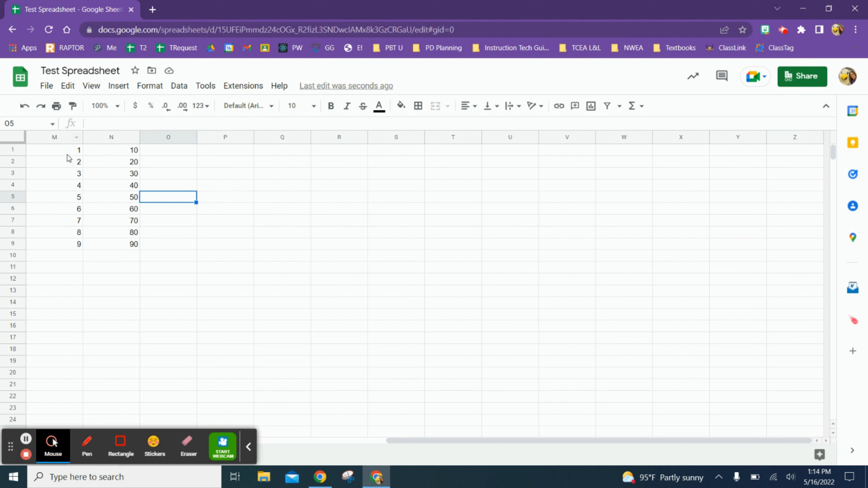
Step: Add a SUM function in cell P1 that totals the range M1:N1
left_click(208, 151)
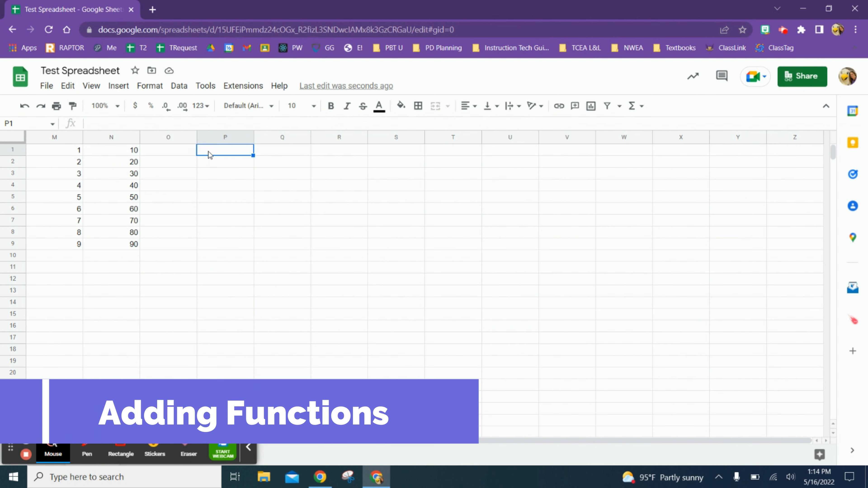
type("=")
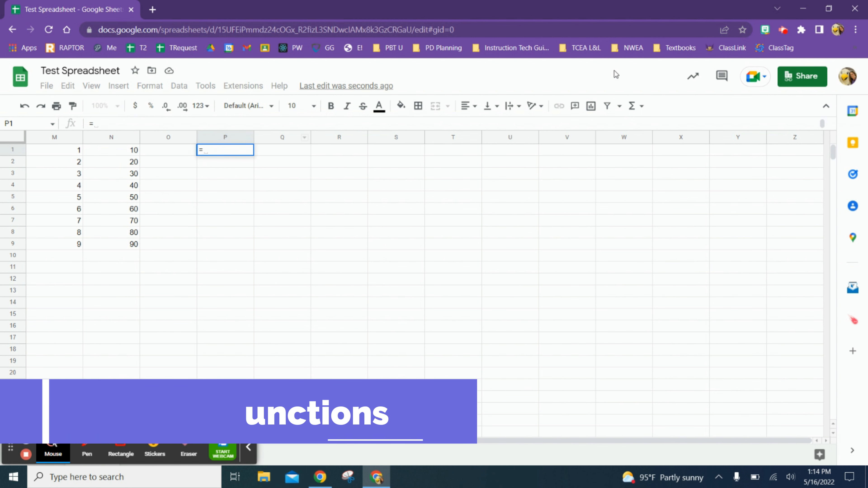
left_click(632, 105)
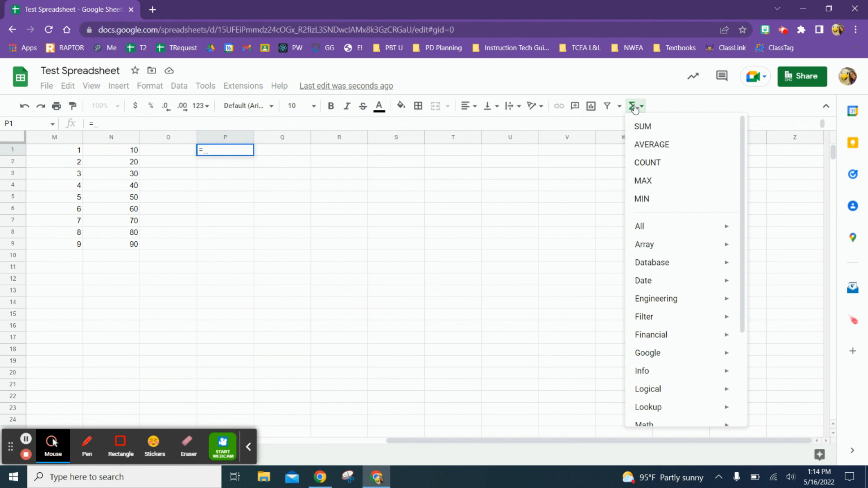
left_click(641, 126)
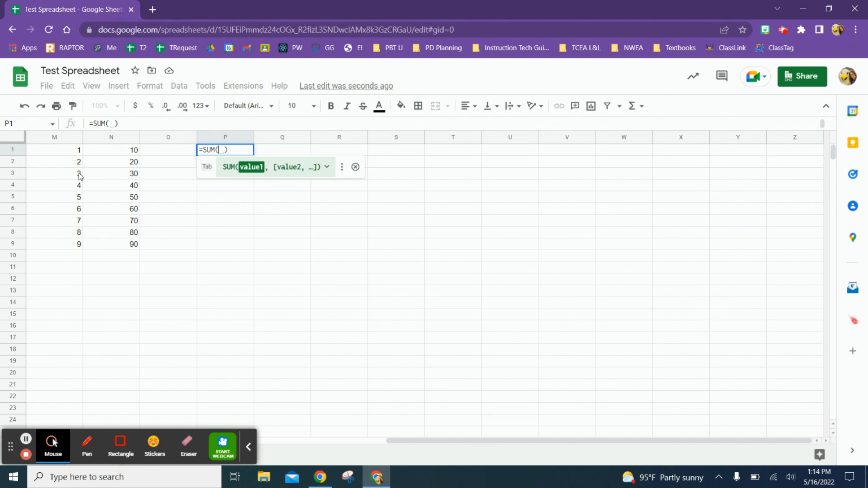
left_click_drag(73, 154, 101, 158)
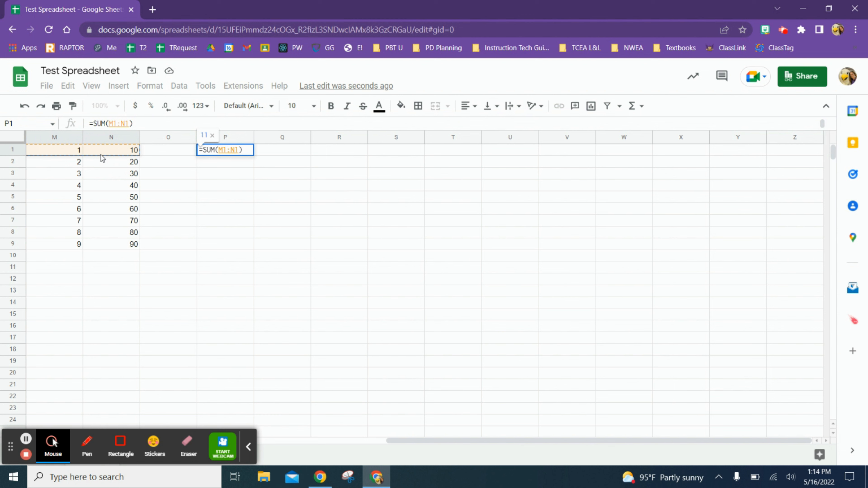
key("Return")
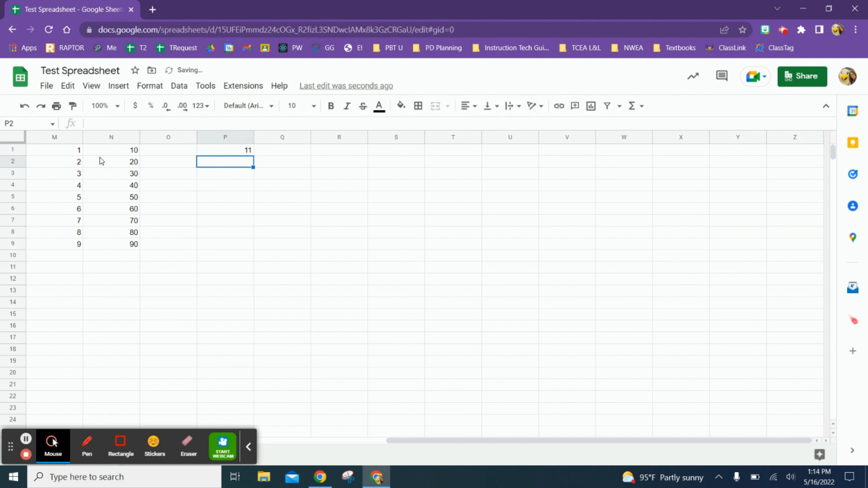
Step: Enter a SUM function in cell N12 that totals the range N1:N9, and select that cell again
left_click(106, 281)
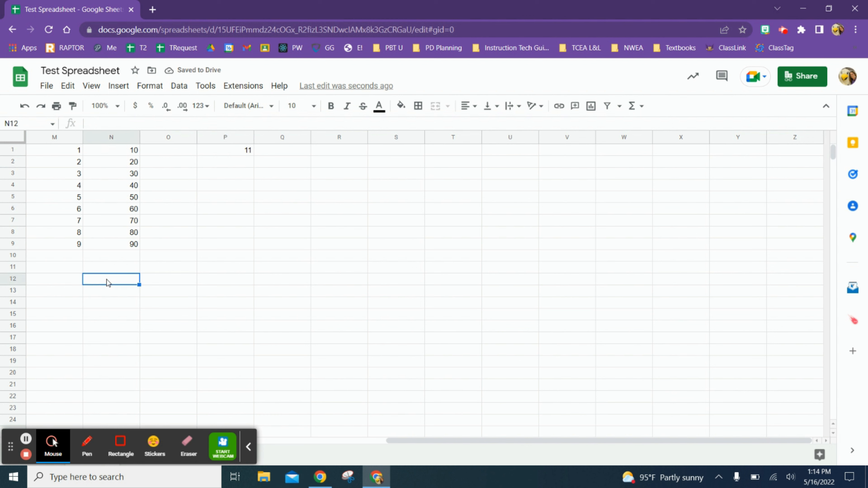
type("=")
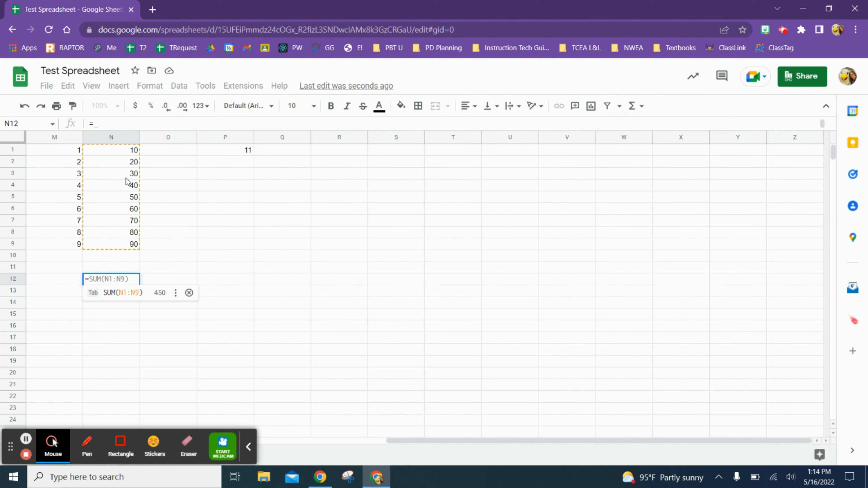
key("Return")
left_click(131, 280)
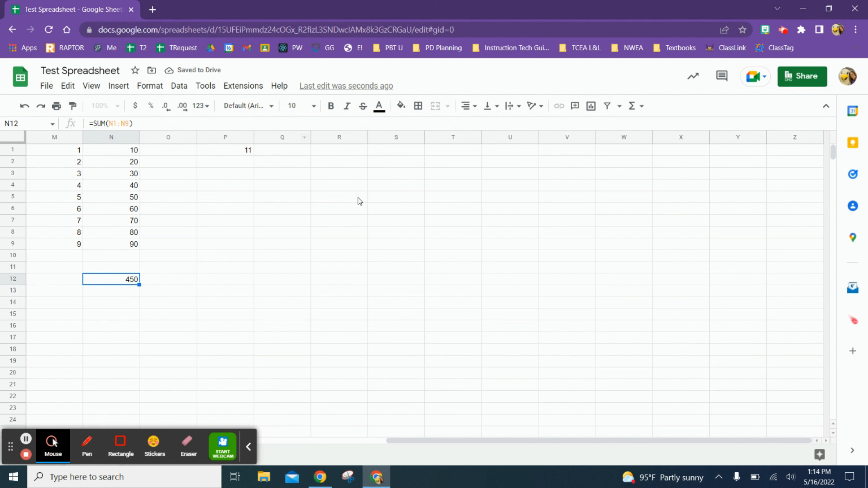
Step: Examine the list of available functions and its categories, including Array and Info, without inserting one
left_click(632, 106)
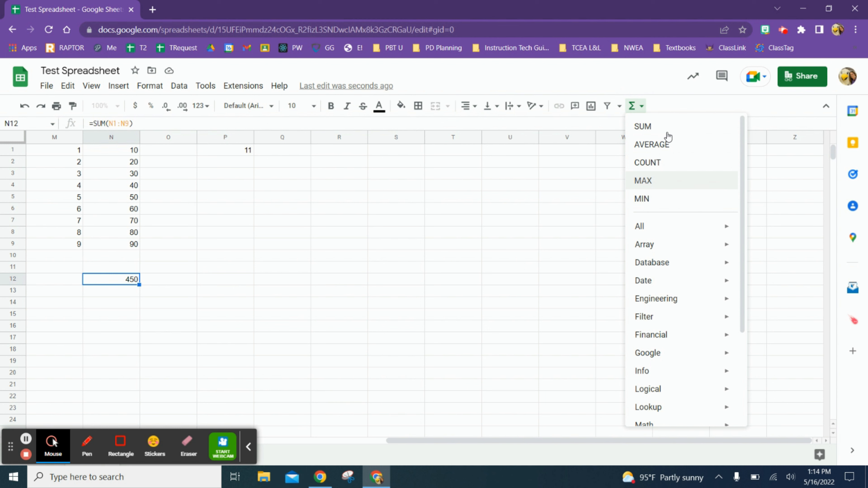
mouse_move(681, 252)
scroll(681, 252, "down", 5)
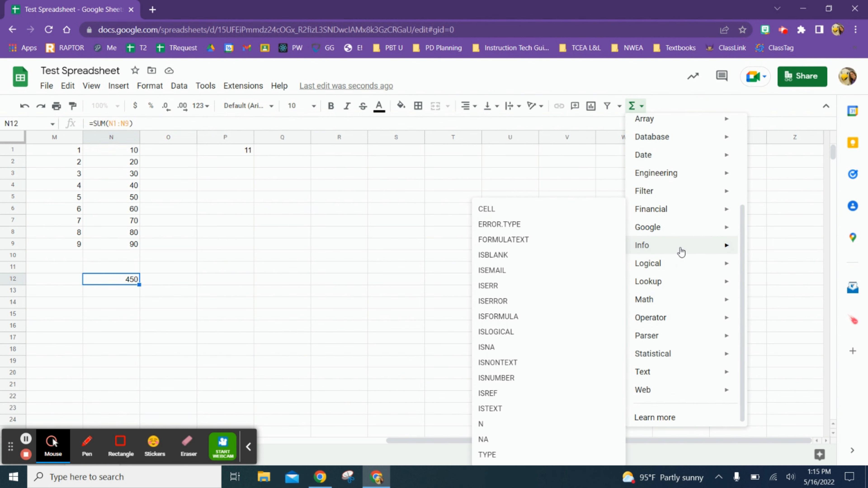
scroll(681, 252, "up", 3)
scroll(681, 252, "up", 2)
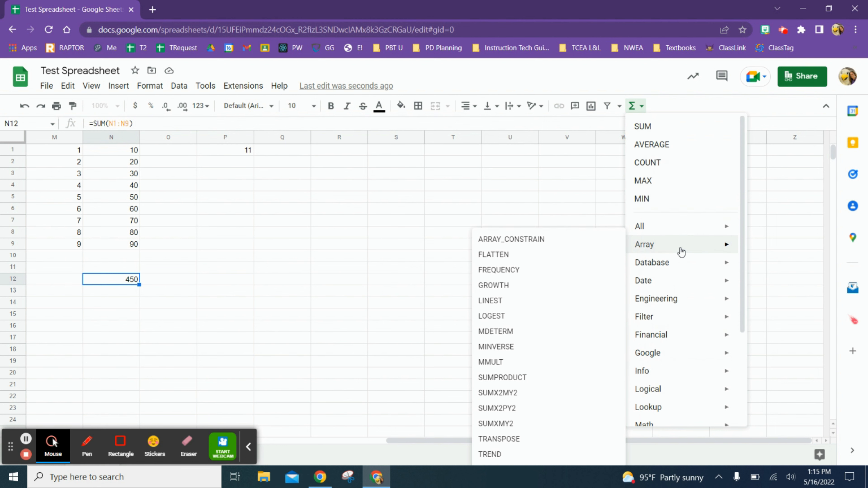
left_click(644, 69)
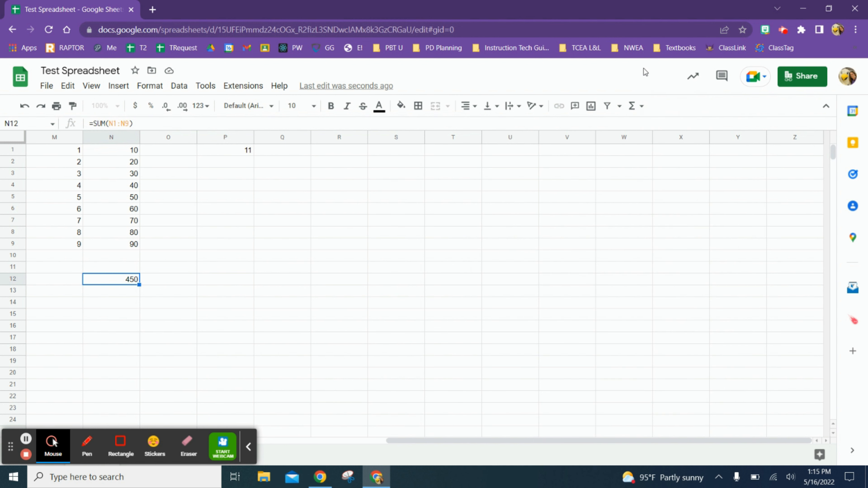
Step: Start sharing the spreadsheet with a colleague, check the Viewer, Commenter and Editor roles, and cancel the invitation
left_click(815, 80)
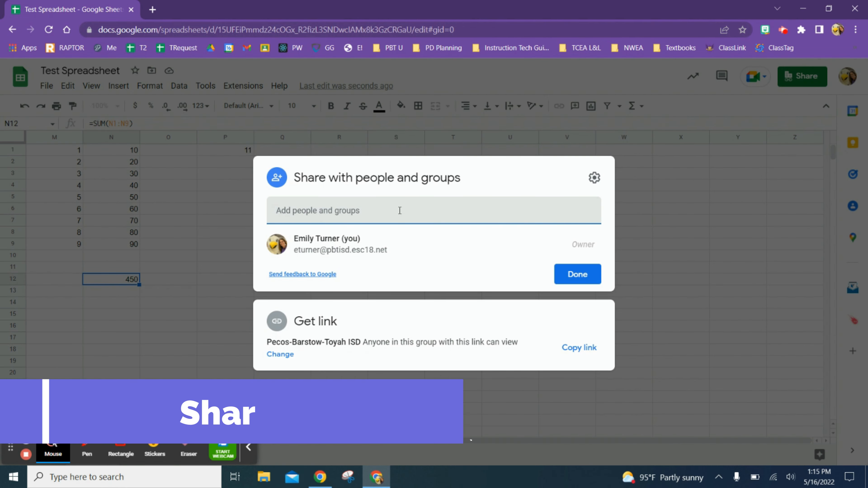
type("katie")
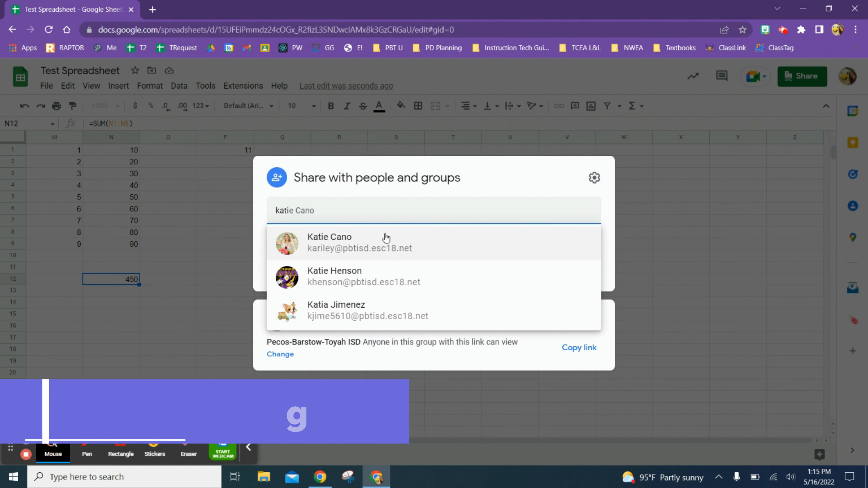
left_click(384, 237)
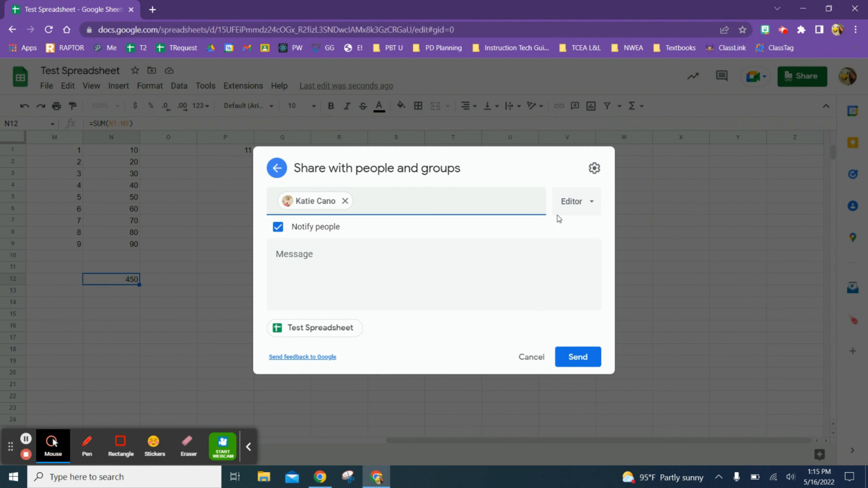
left_click(593, 205)
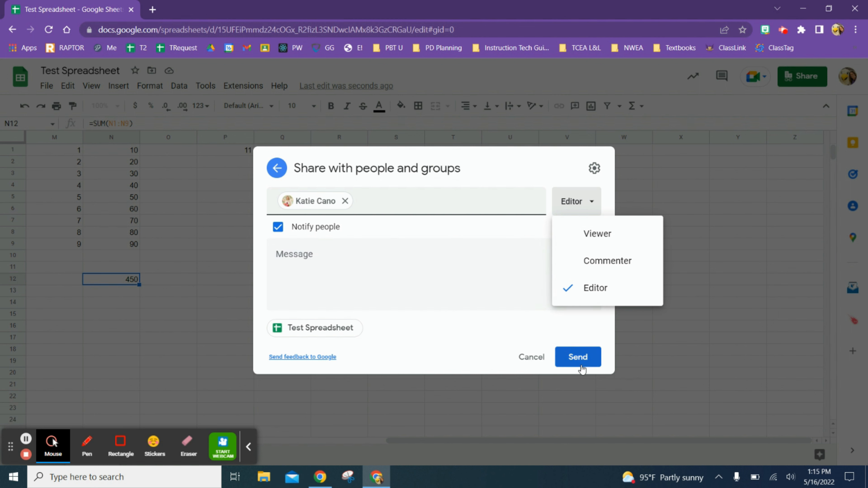
left_click(532, 358)
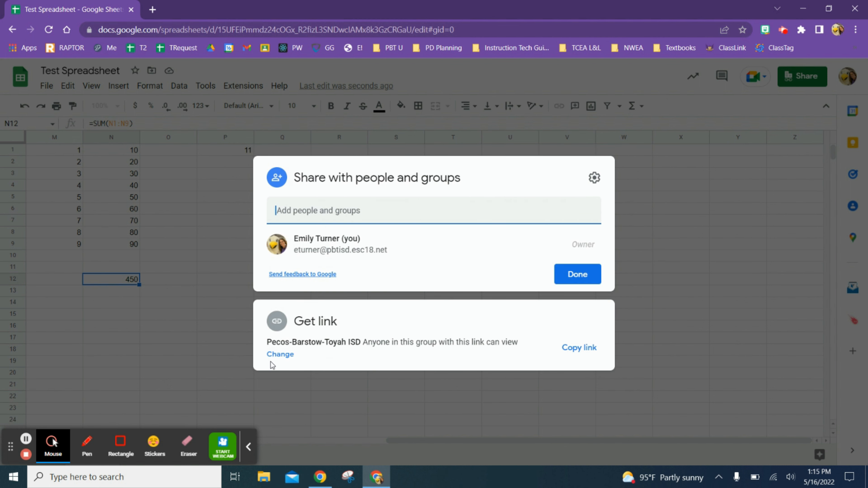
Step: Review who can be given access through the spreadsheet's sharing link, and close the sharing settings
left_click(278, 355)
left_click(279, 349)
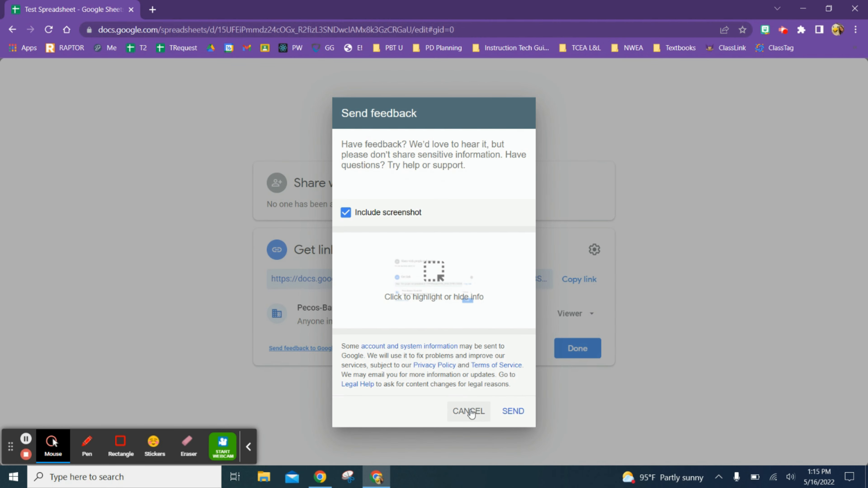
left_click(467, 411)
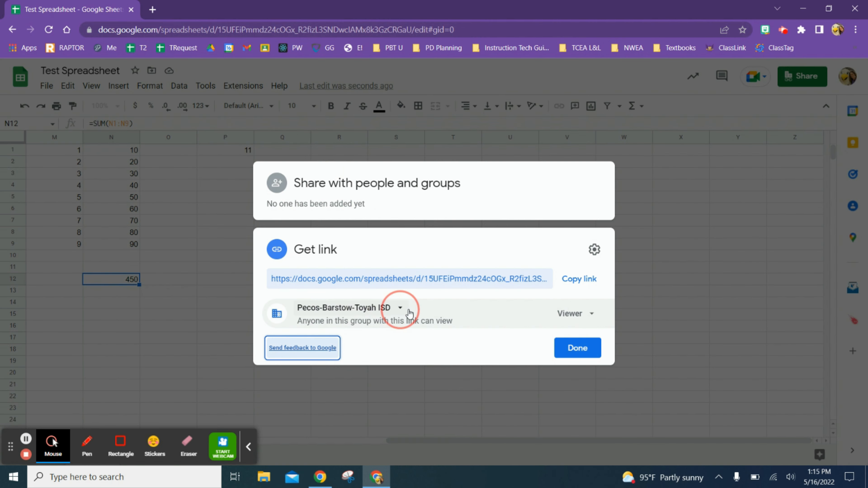
left_click(400, 309)
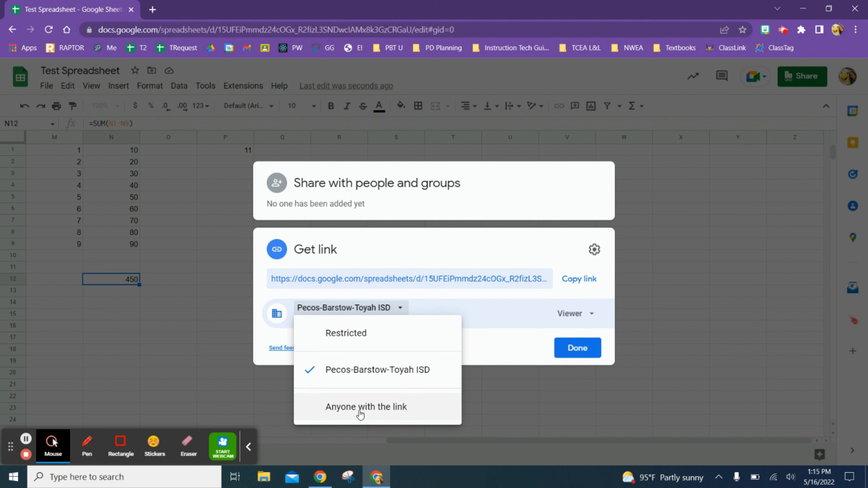
left_click(514, 348)
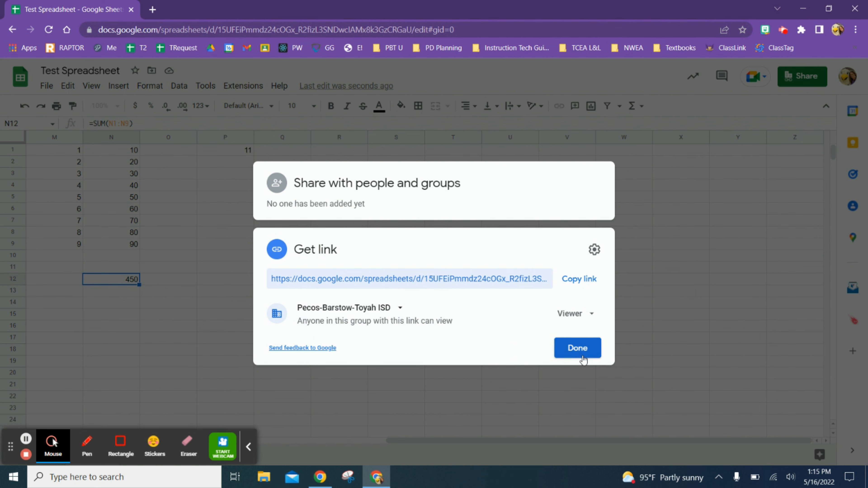
left_click(581, 349)
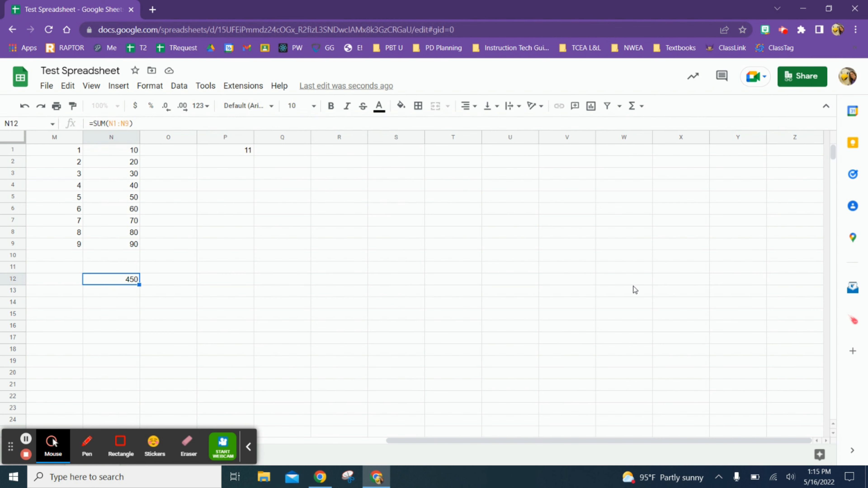
Step: Open the spreadsheet's version history to examine the saved versions, and return to the sheet
left_click(47, 86)
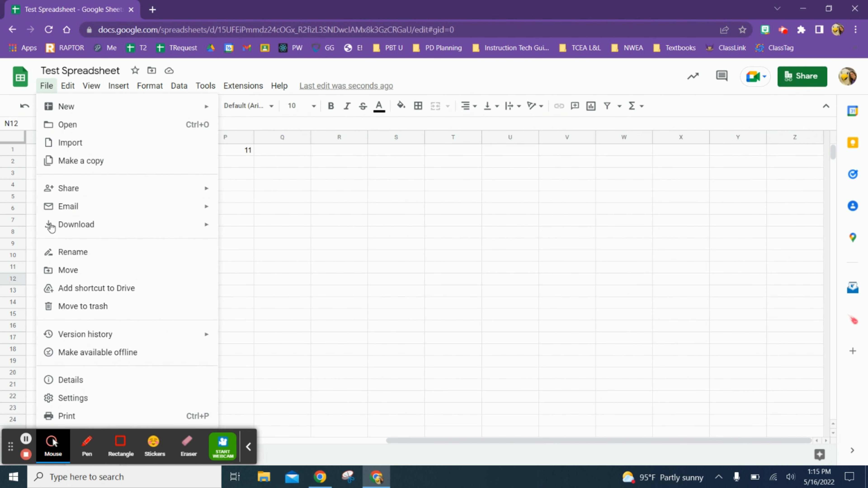
mouse_move(63, 339)
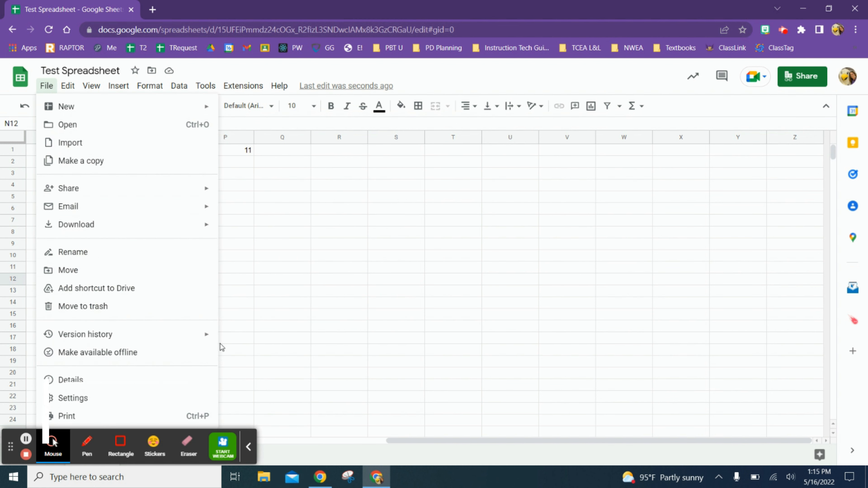
left_click(239, 357)
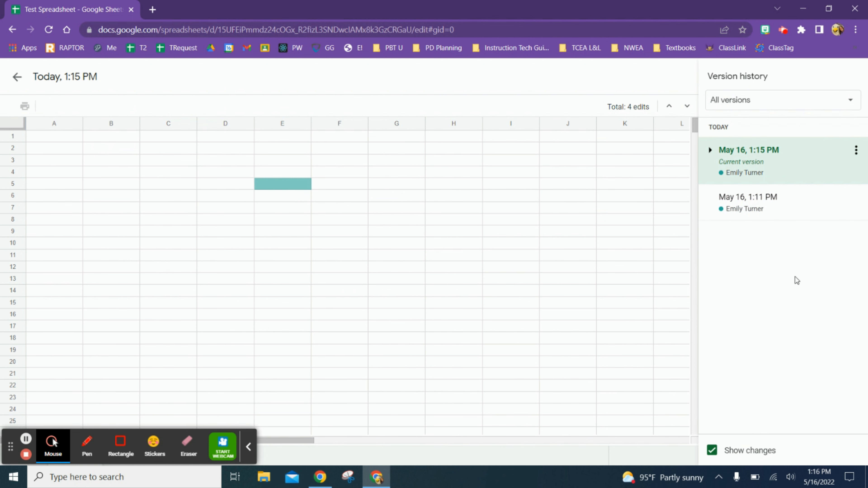
left_click(16, 78)
Step: Examine the file formats offered for downloading the spreadsheet without downloading it
left_click(47, 86)
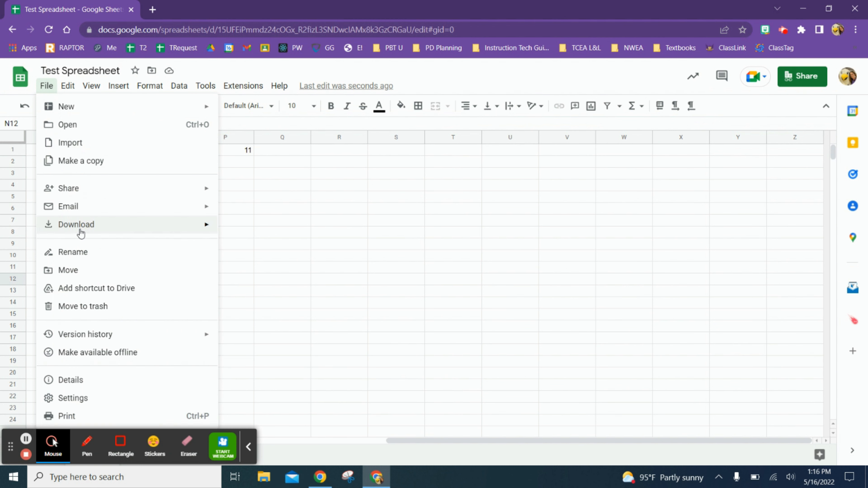
mouse_move(79, 232)
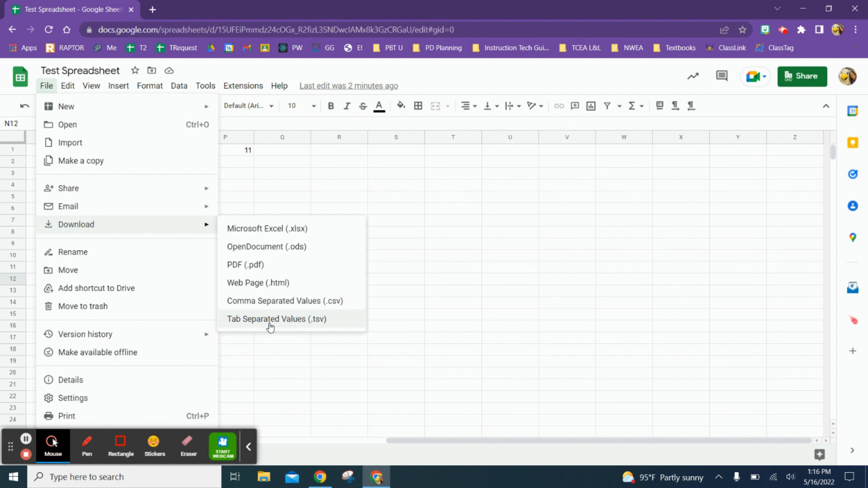
left_click(431, 211)
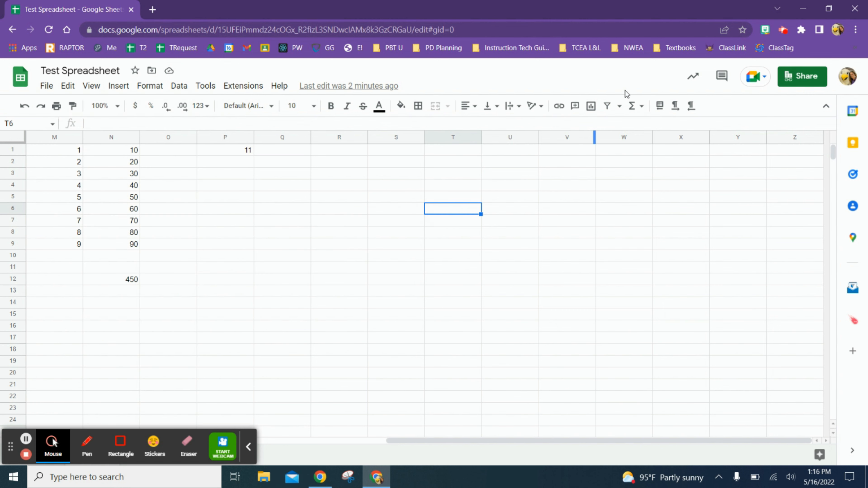
left_click(591, 107)
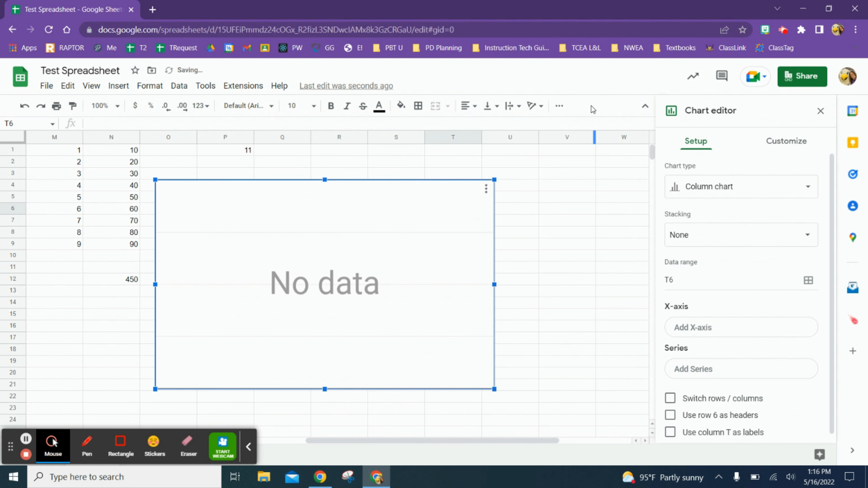
left_click(486, 189)
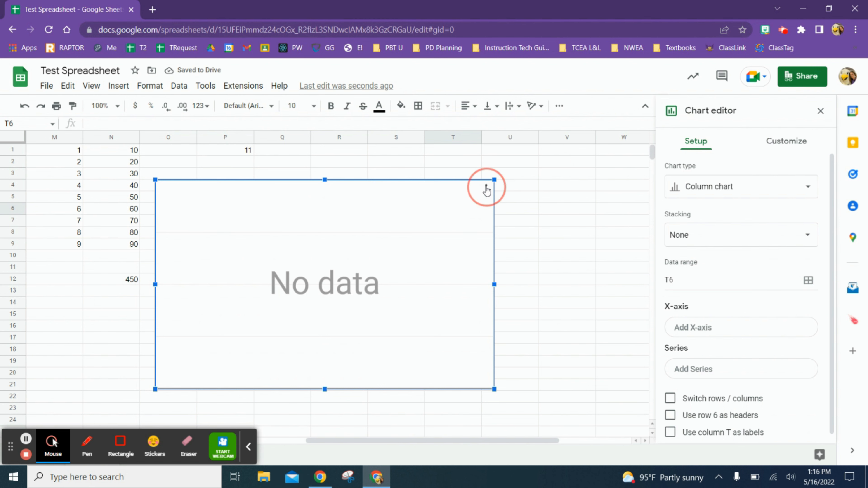
left_click(495, 231)
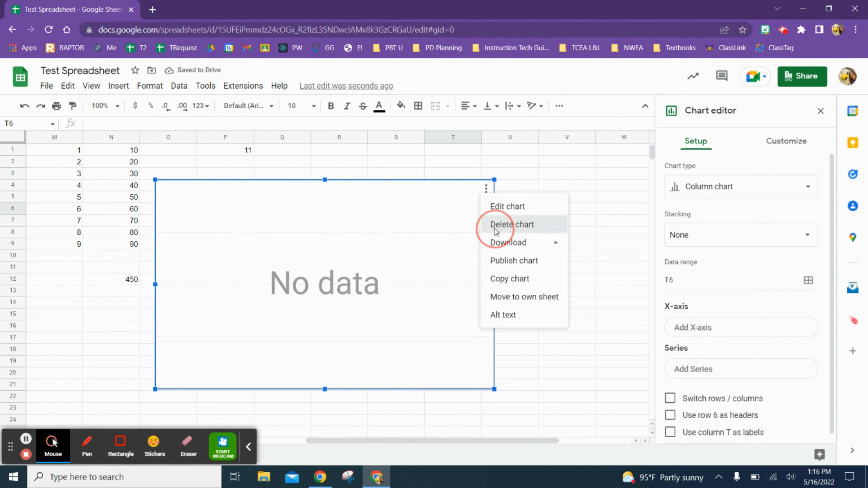
Step: Insert a column chart from the data in range M1:N9
left_click_drag(75, 149, 120, 246)
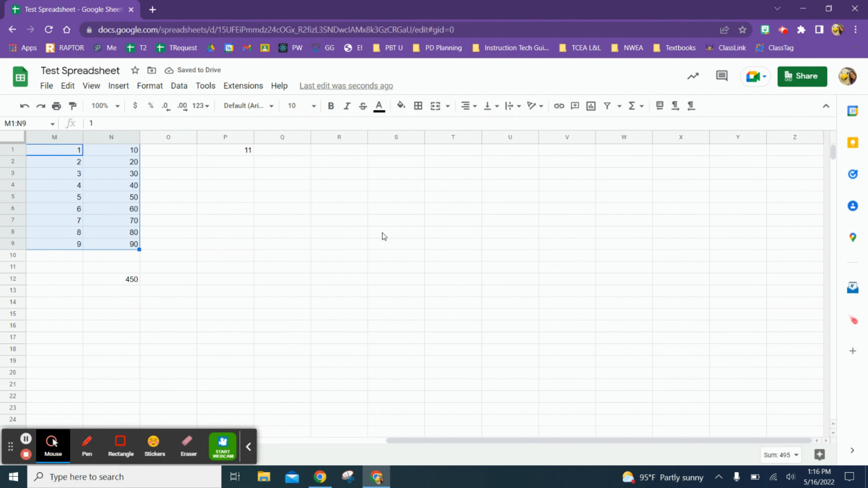
left_click(591, 106)
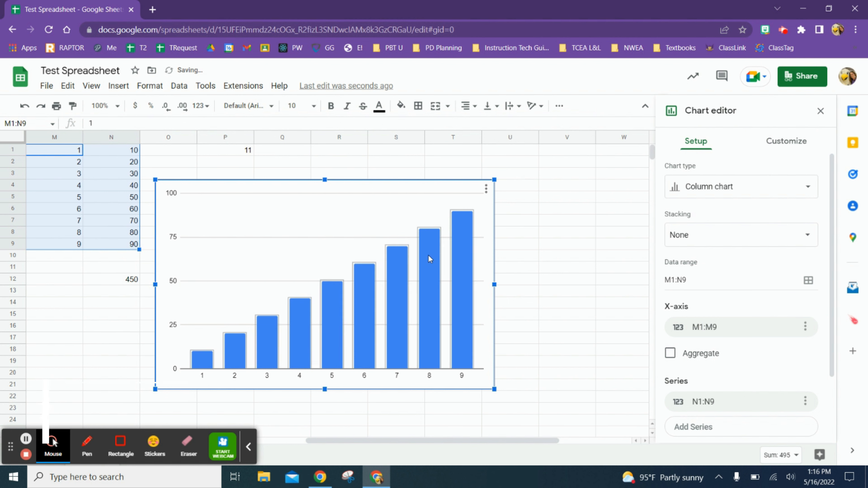
Step: Try the Smooth line, Combo and Stacked bar chart types on the chart, and return it to Column chart
left_click(809, 188)
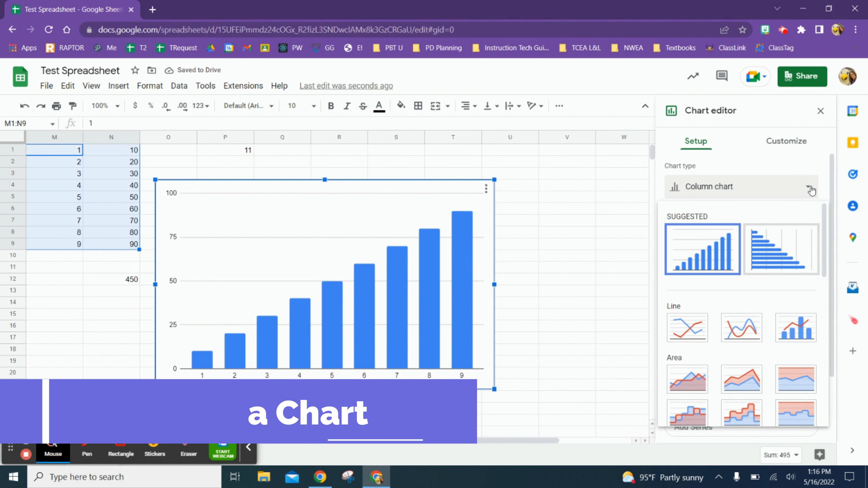
left_click(743, 328)
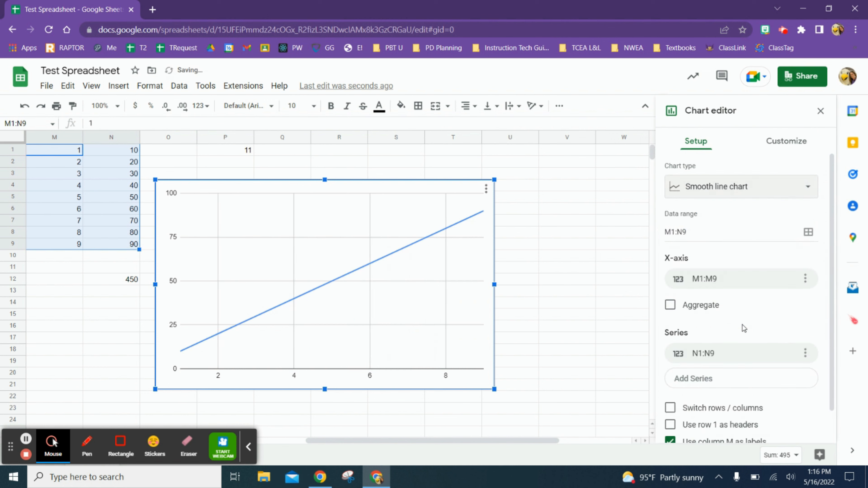
left_click(807, 191)
left_click(797, 326)
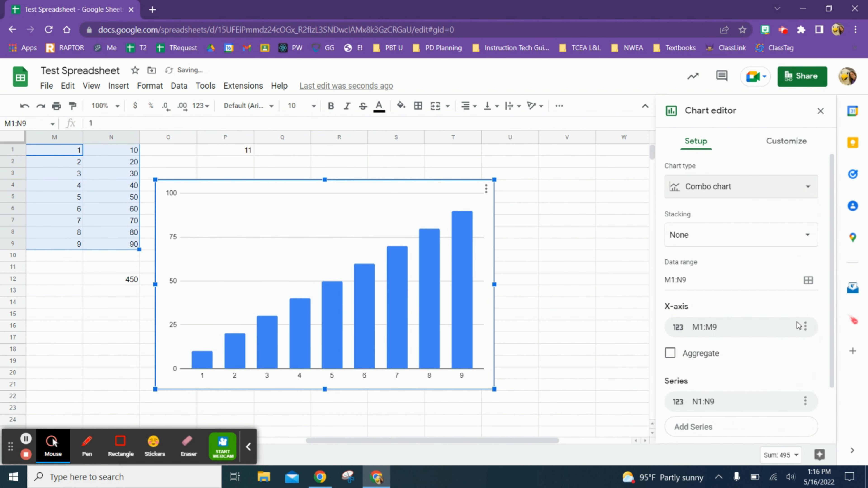
left_click(791, 186)
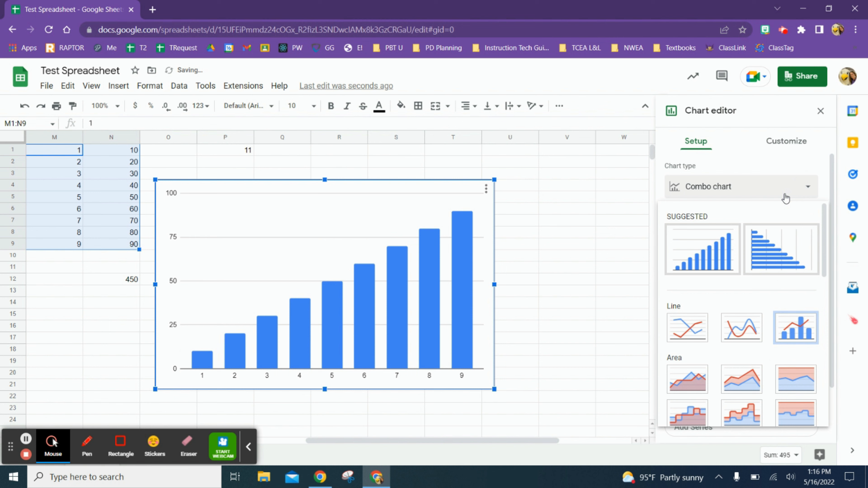
scroll(762, 379, "down", 4)
left_click(748, 376)
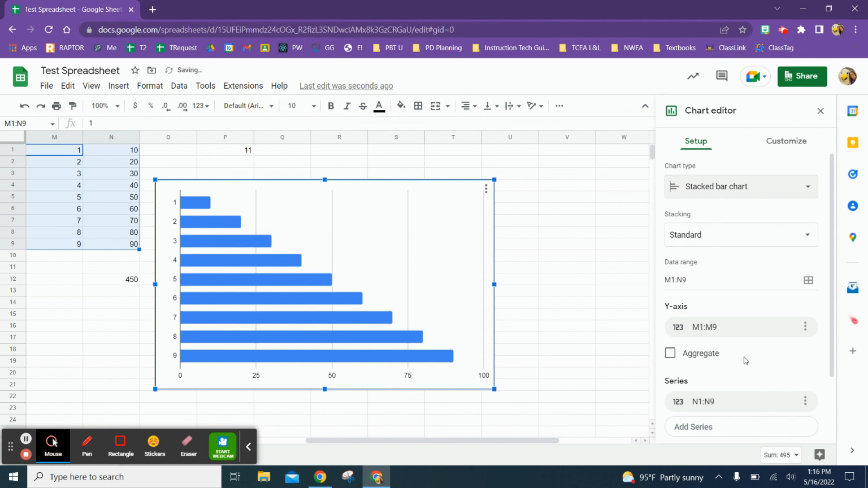
left_click(795, 193)
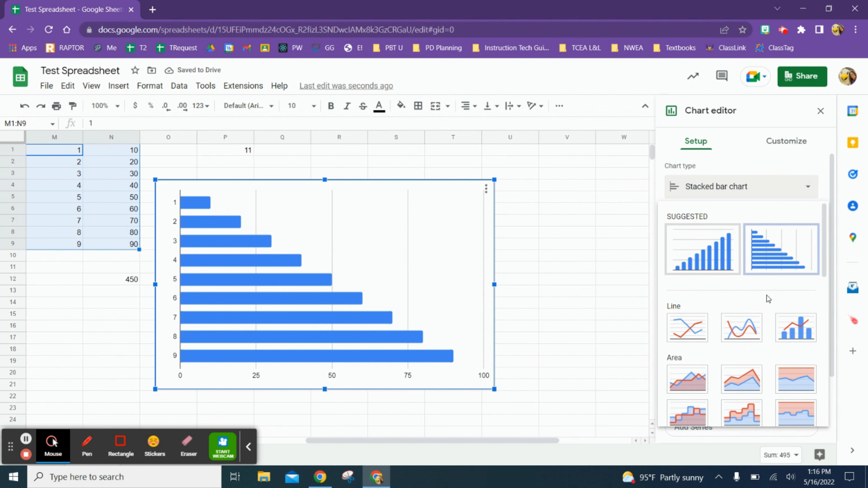
left_click(718, 241)
Step: Examine the chart's setup options, keeping stacking at None, and open its customization categories
left_click(738, 236)
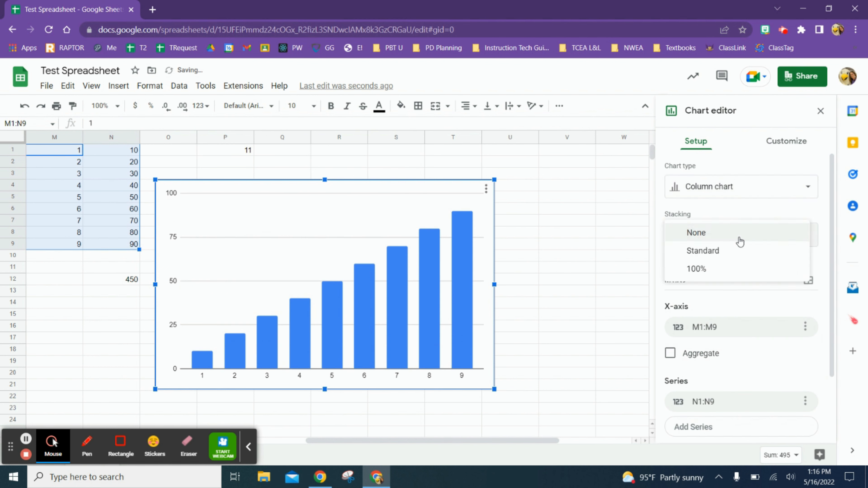
left_click(739, 239)
scroll(726, 306, "down", 2)
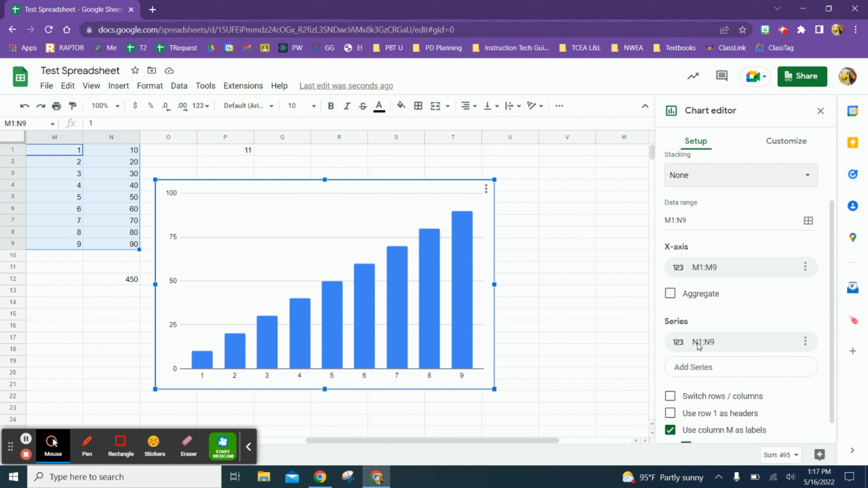
scroll(700, 355, "down", 1)
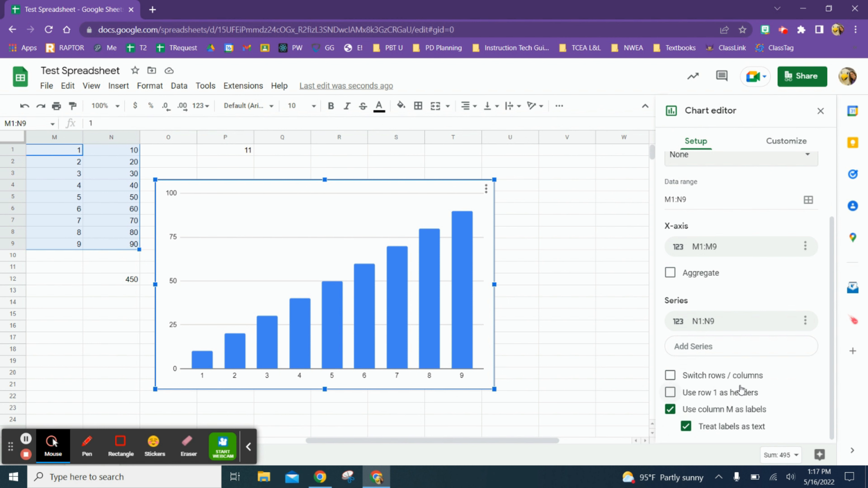
scroll(740, 390, "up", 3)
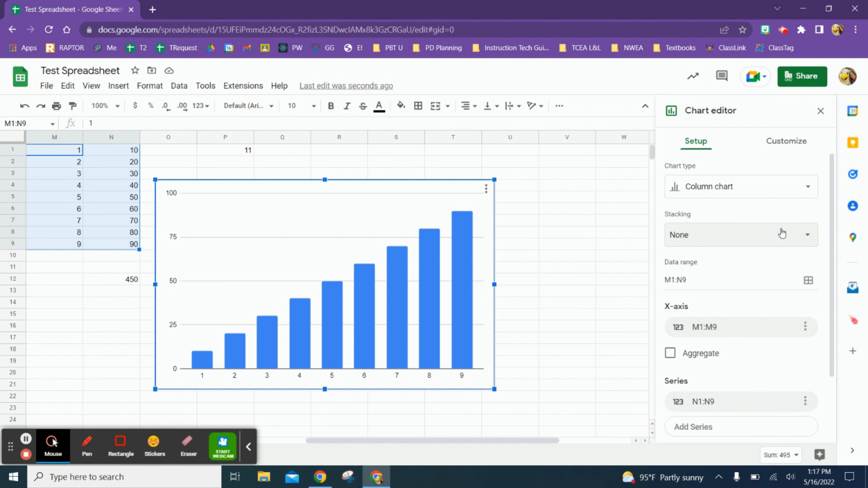
left_click(788, 142)
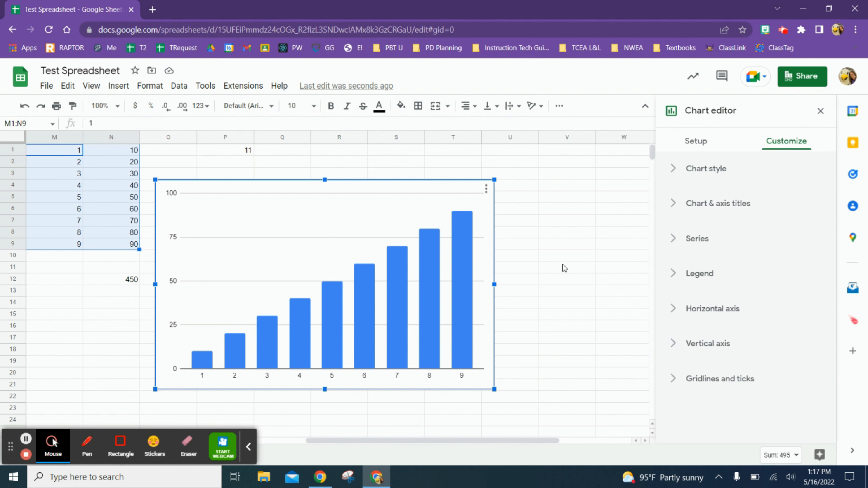
Step: Create a new filter view for column N and examine its sort and filter options
left_click(115, 151)
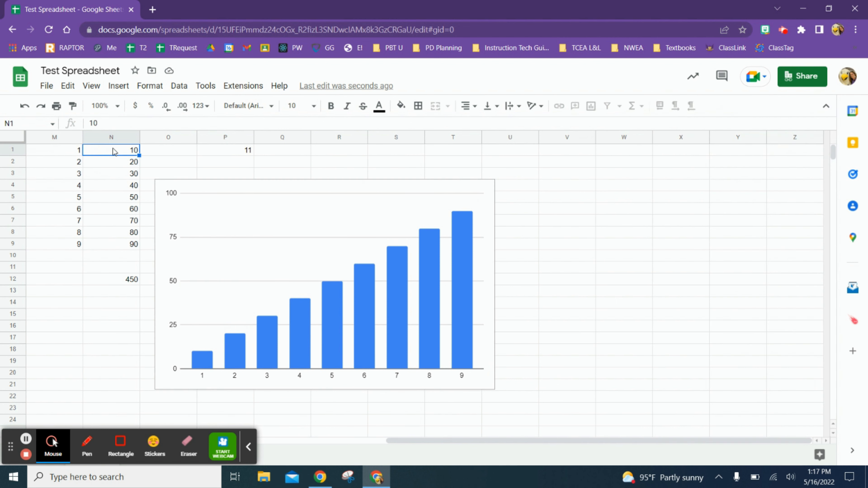
left_click(111, 138)
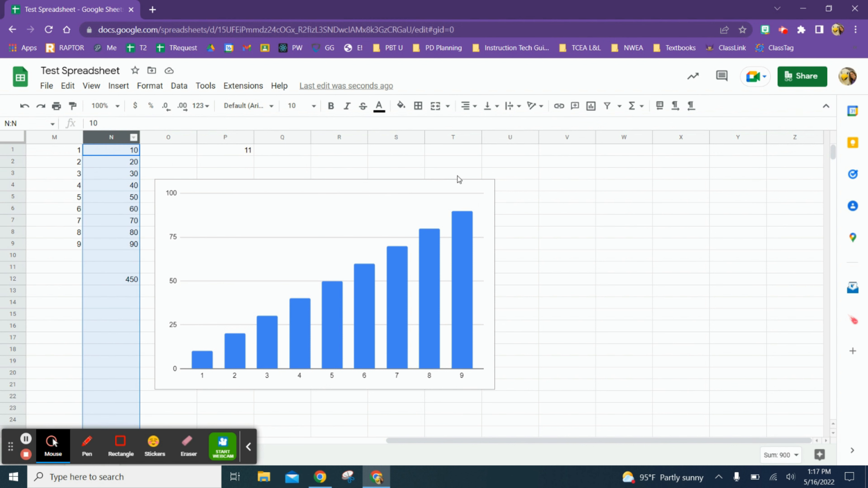
left_click(619, 107)
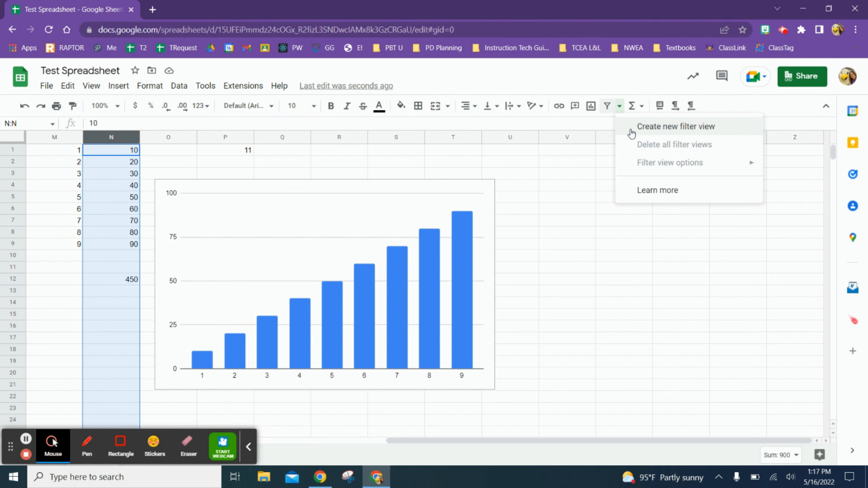
left_click(631, 132)
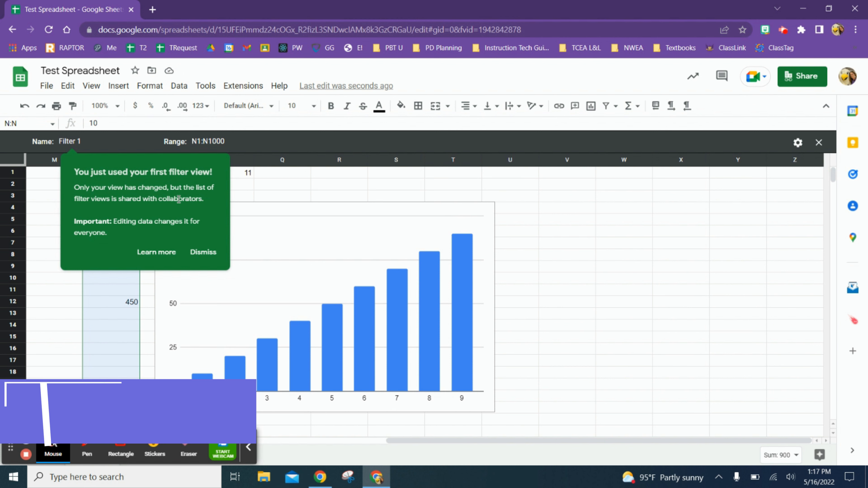
left_click(202, 253)
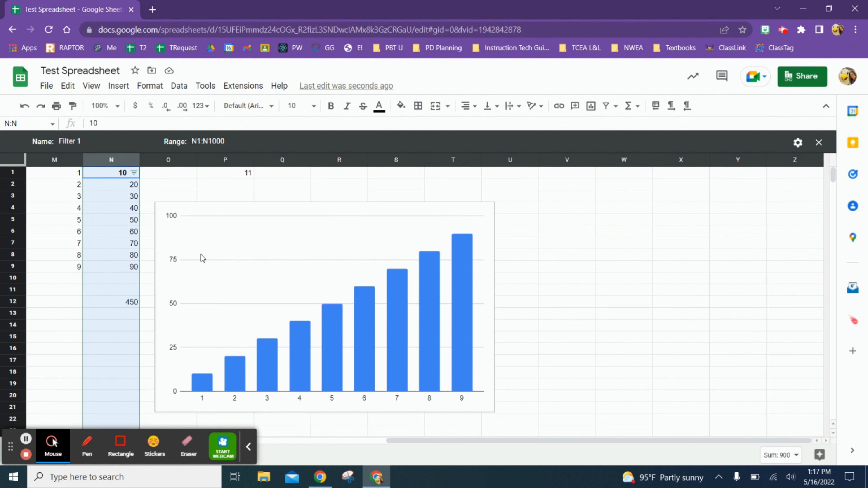
left_click(134, 173)
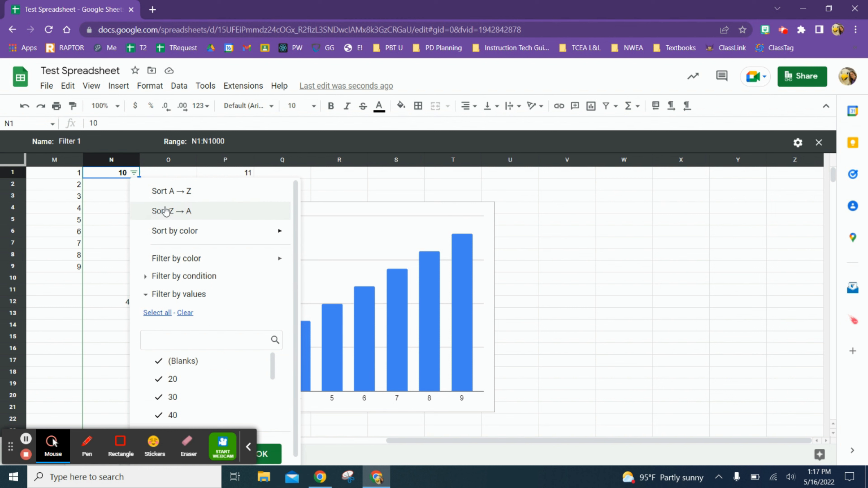
Step: Rename the filter view as Filter View 1 and close it
left_click(127, 136)
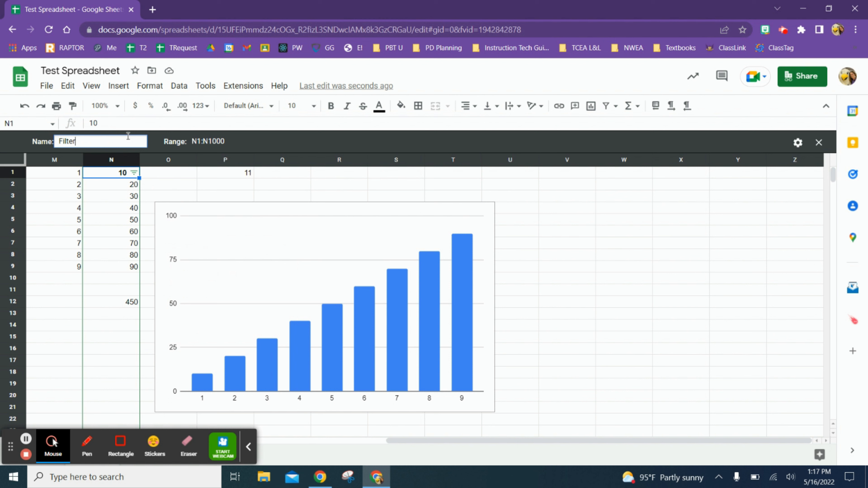
type("View 1")
key("Return")
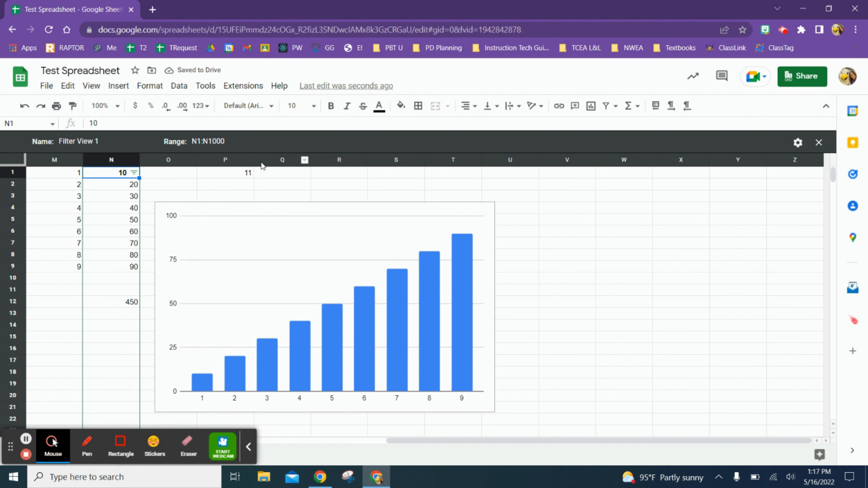
left_click(819, 142)
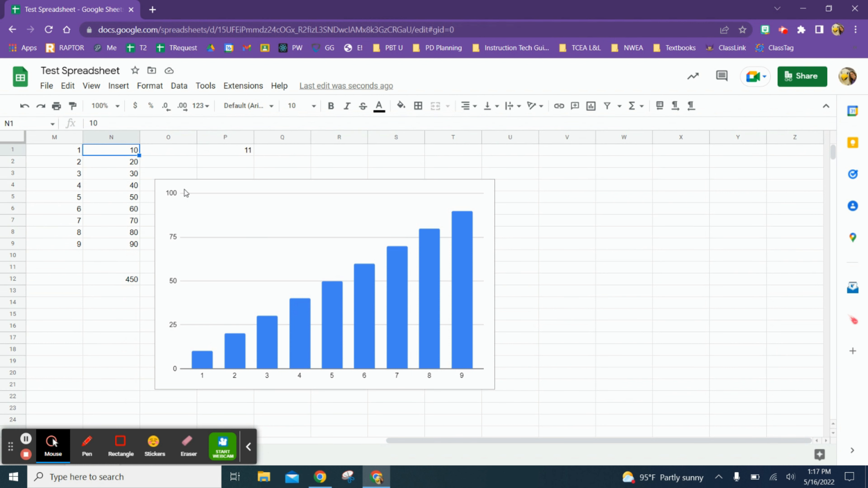
Step: Try a conditional formatting rule that fills cell N1 yellow when it is not empty, and delete the rule
left_click(146, 88)
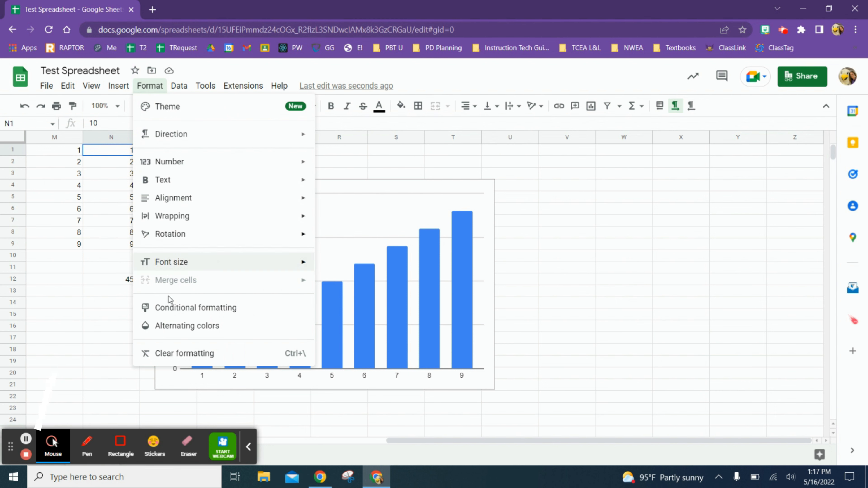
left_click(174, 309)
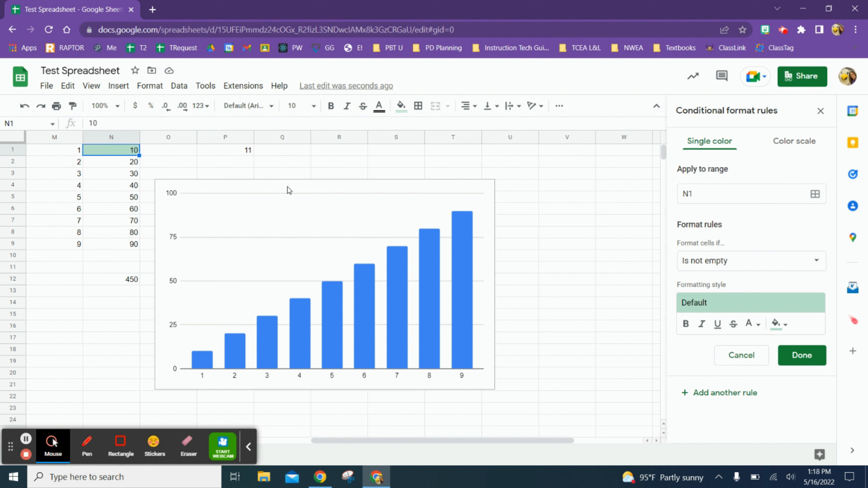
left_click(737, 266)
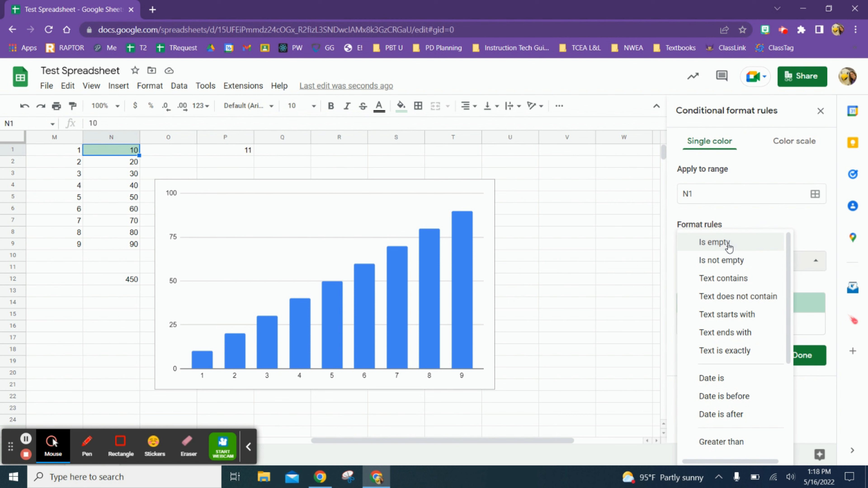
left_click(730, 263)
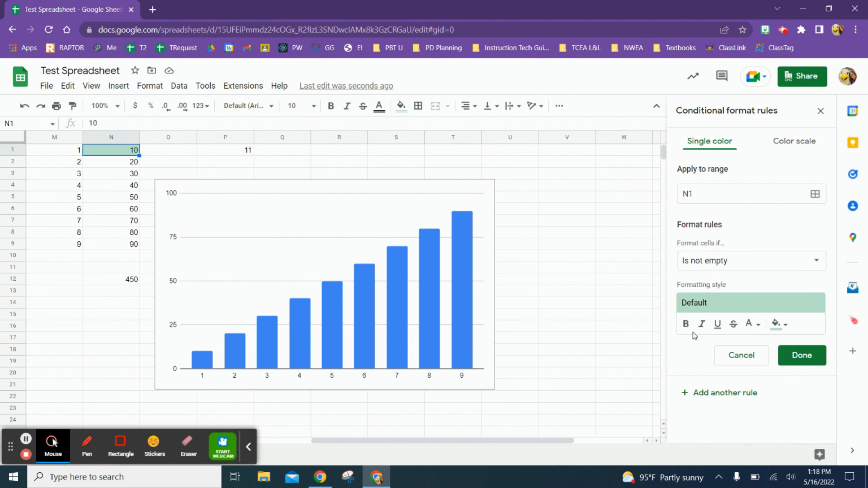
left_click(786, 327)
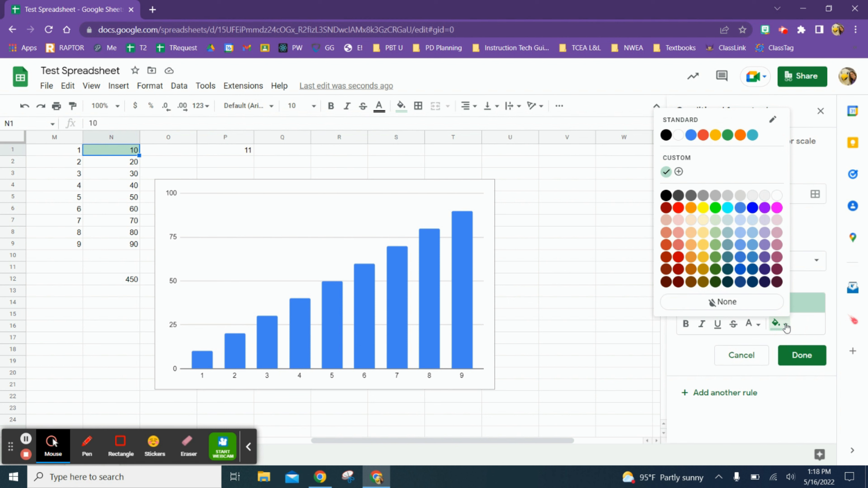
left_click(705, 209)
left_click(798, 358)
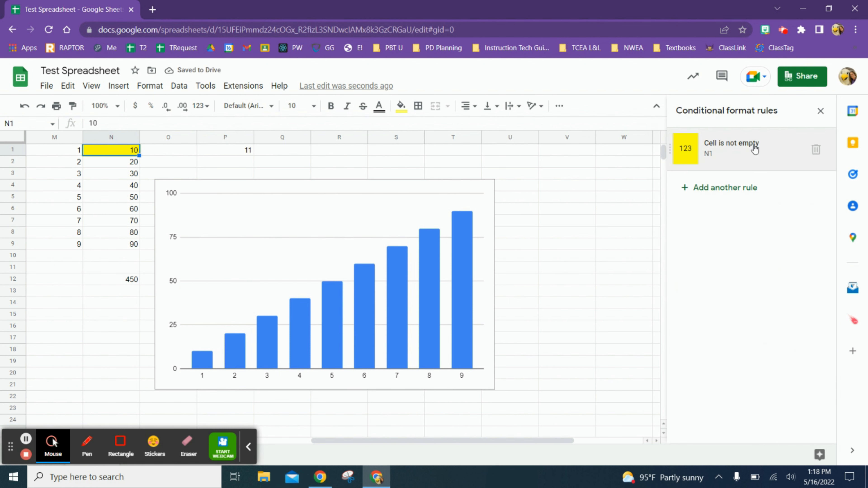
left_click(816, 149)
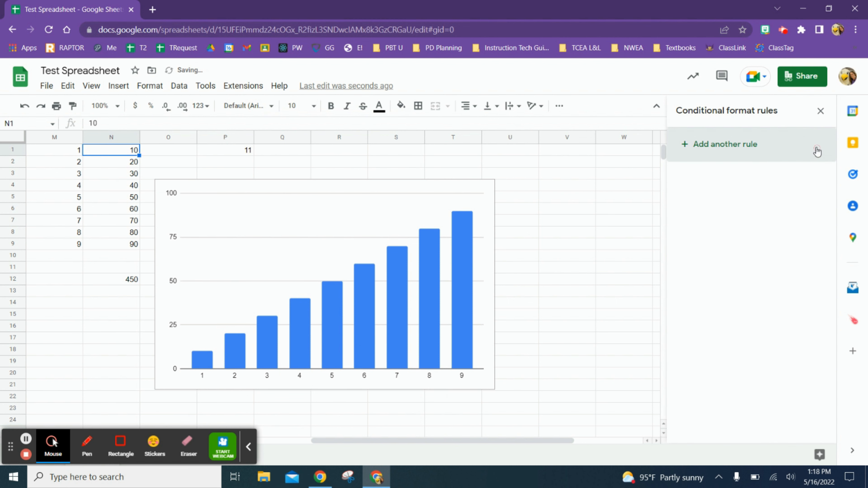
Step: Add a conditional formatting rule that fills cell N1 bright green when its value is equal to 15
left_click(751, 144)
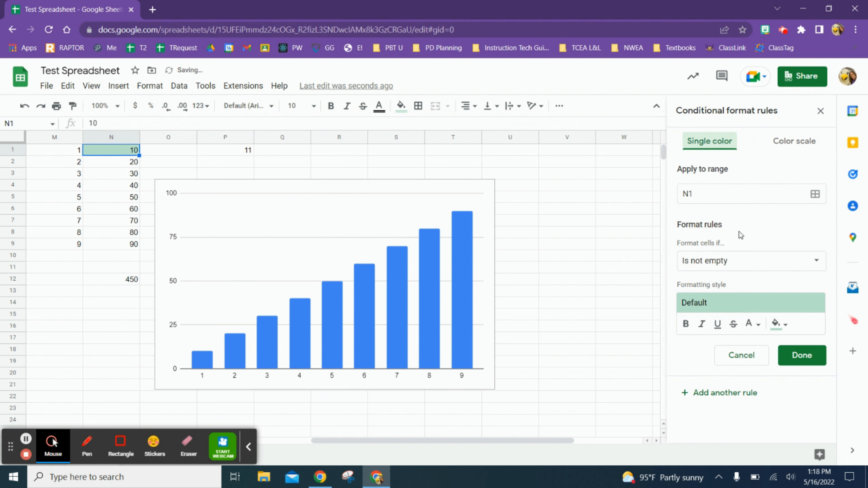
left_click(774, 260)
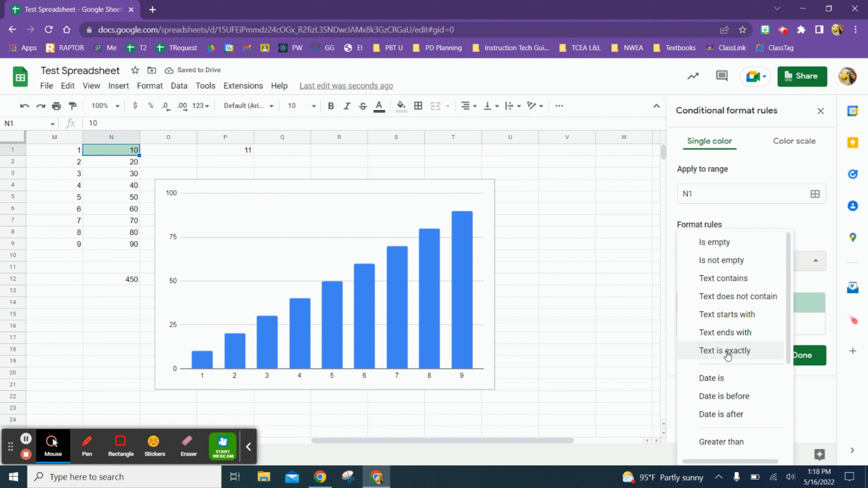
scroll(731, 304, "down", 3)
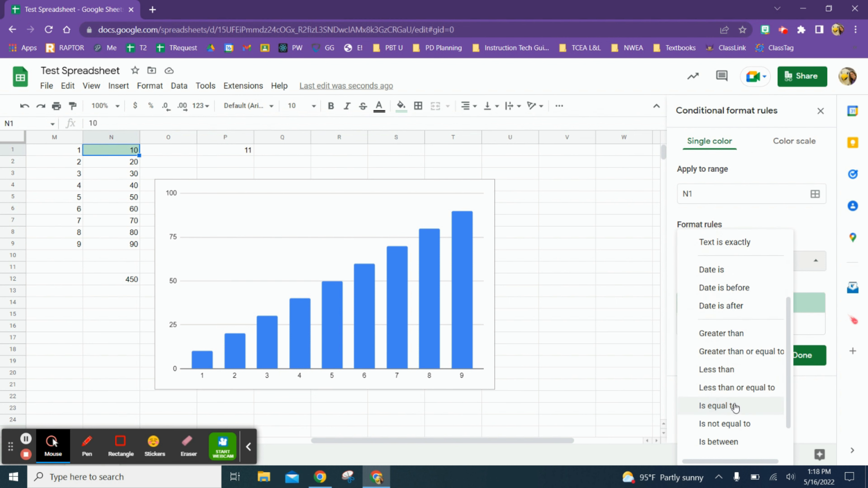
scroll(734, 406, "up", 3)
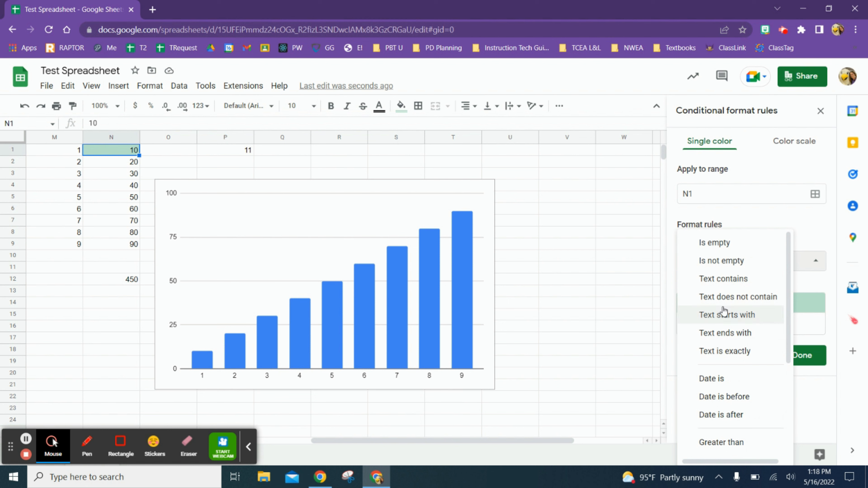
scroll(724, 311, "down", 4)
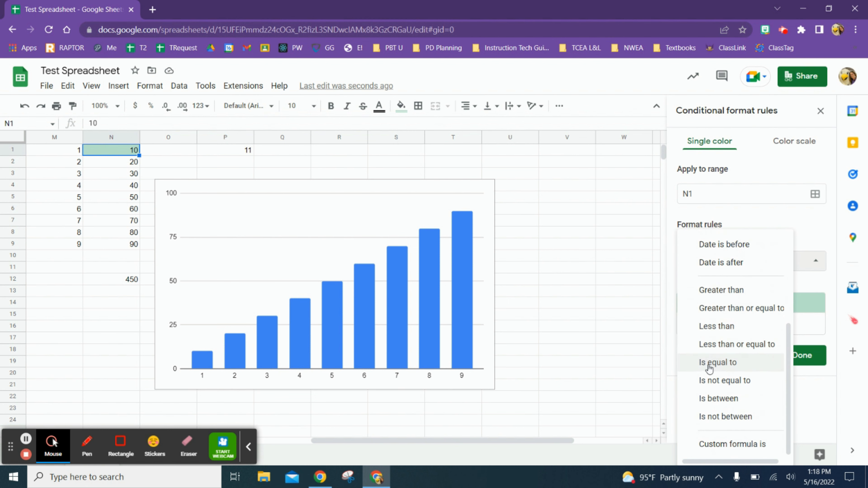
left_click(710, 363)
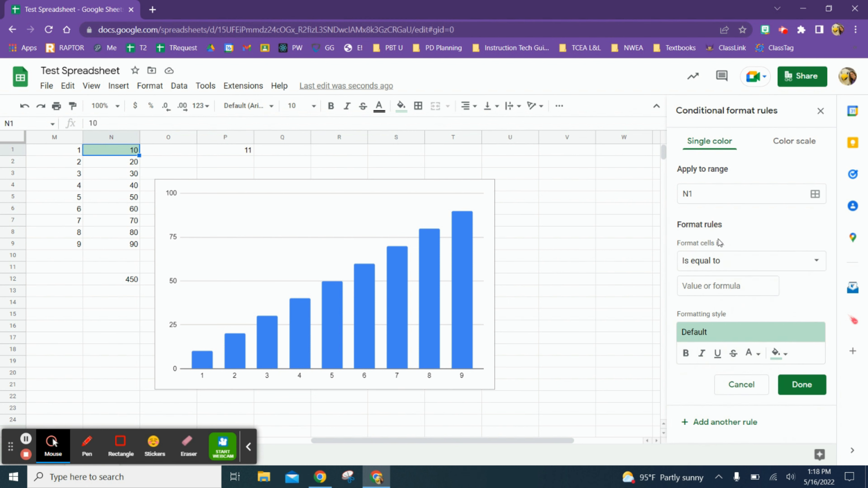
left_click(722, 284)
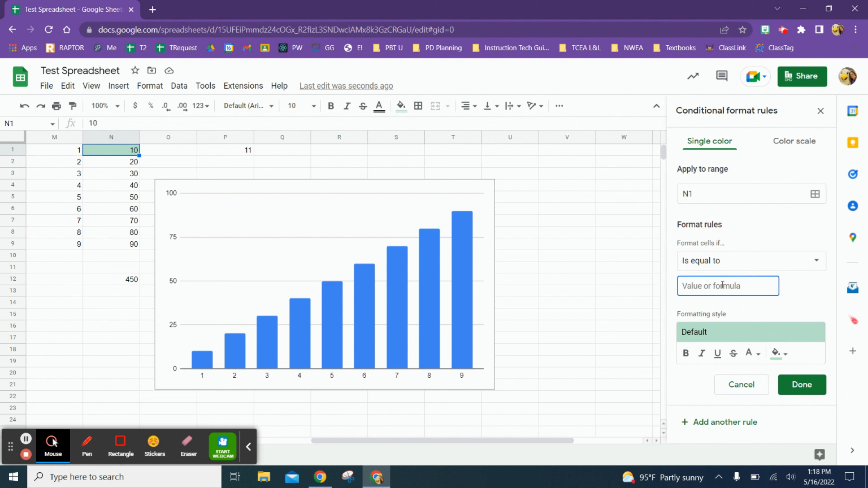
type("15")
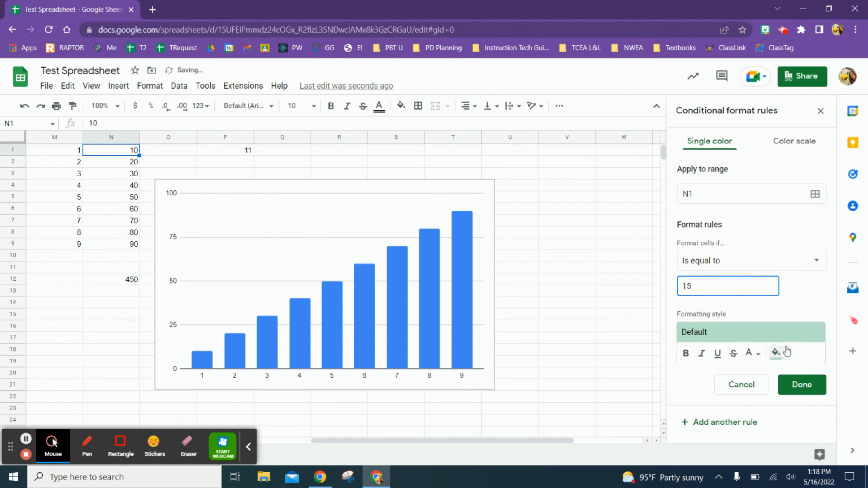
left_click(779, 354)
left_click(715, 237)
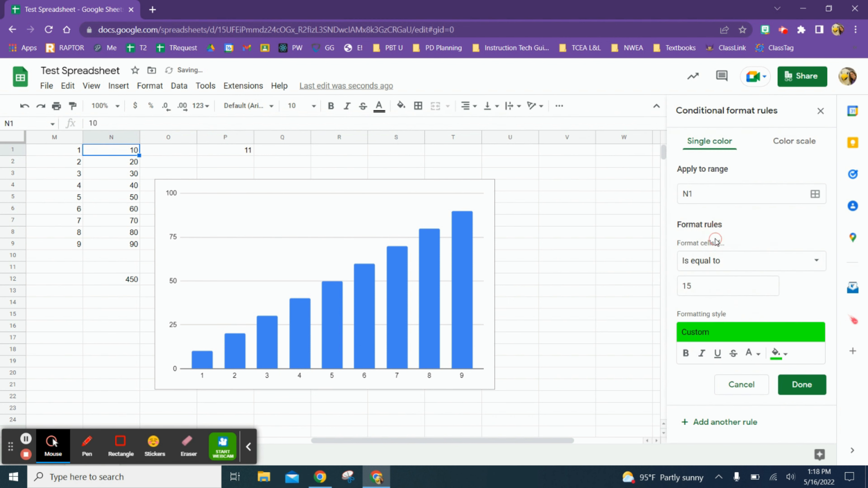
left_click(804, 383)
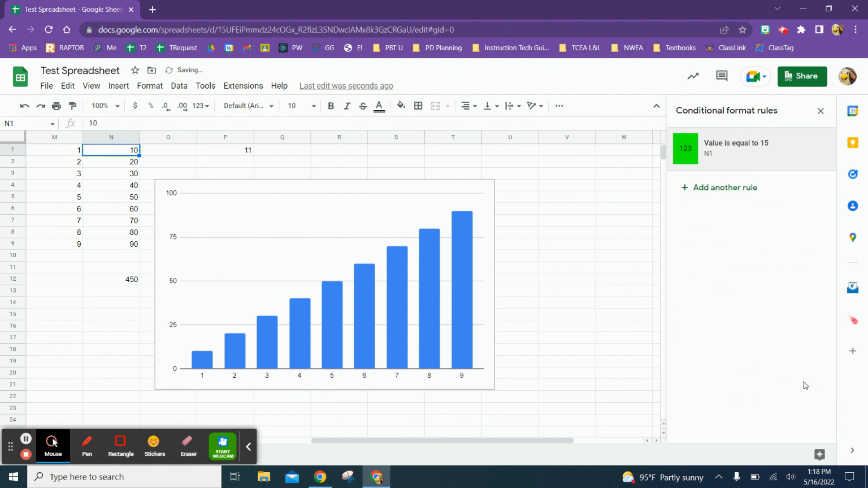
Step: Replace the value in cell N1 with 15 to test the conditional formatting rule
left_click(107, 161)
left_click(101, 153)
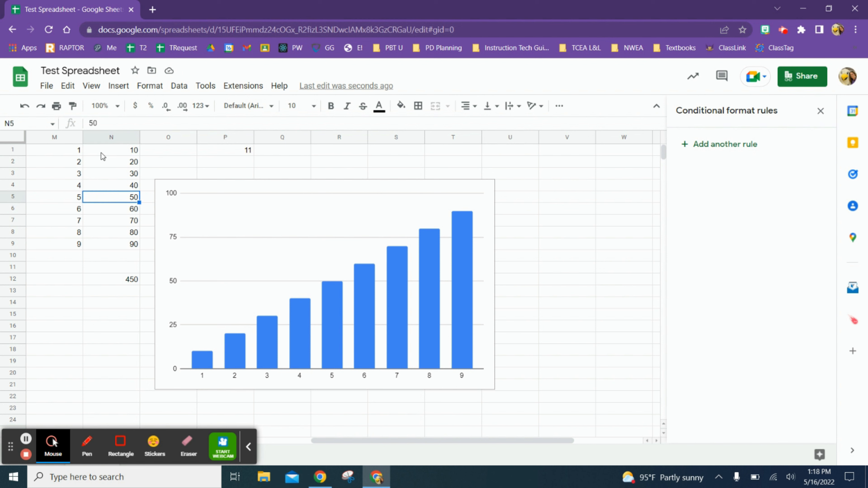
type("15")
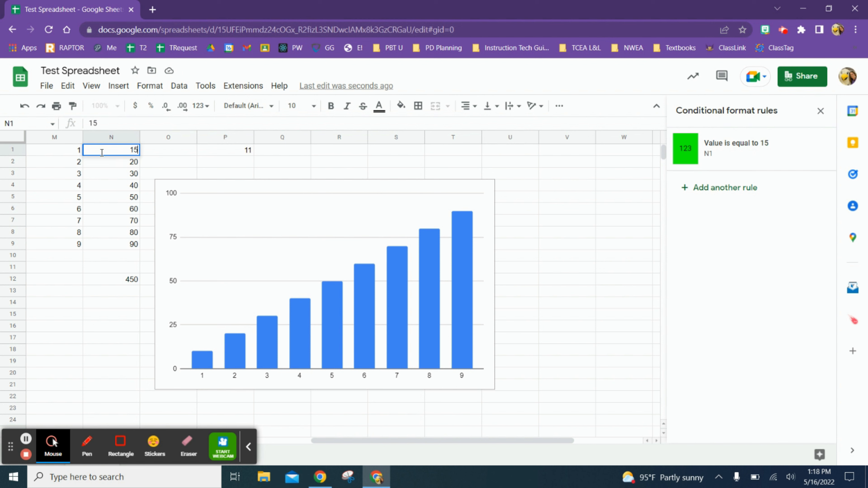
key("Return")
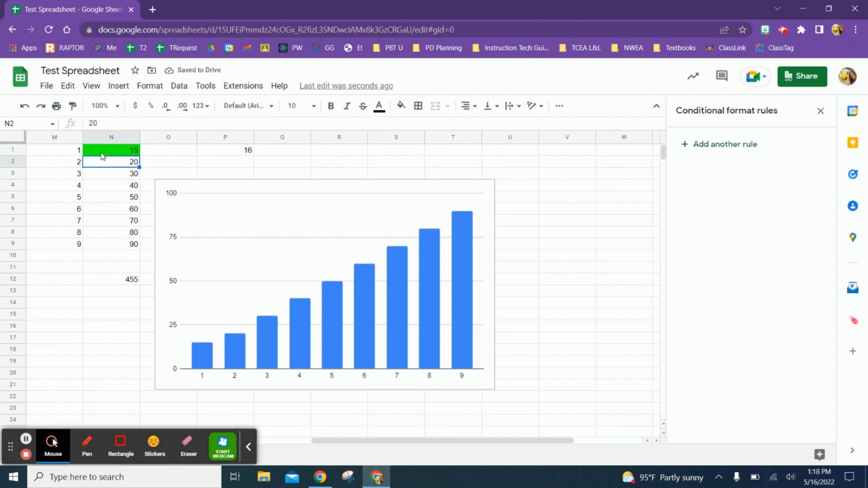
Step: Create a pivot table from the data range Sheet1!M1:N9 on a new sheet
left_click(122, 89)
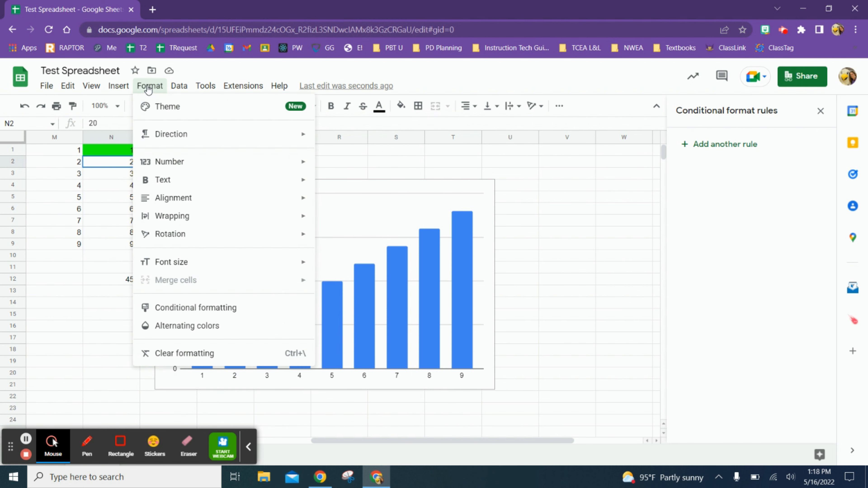
mouse_move(97, 85)
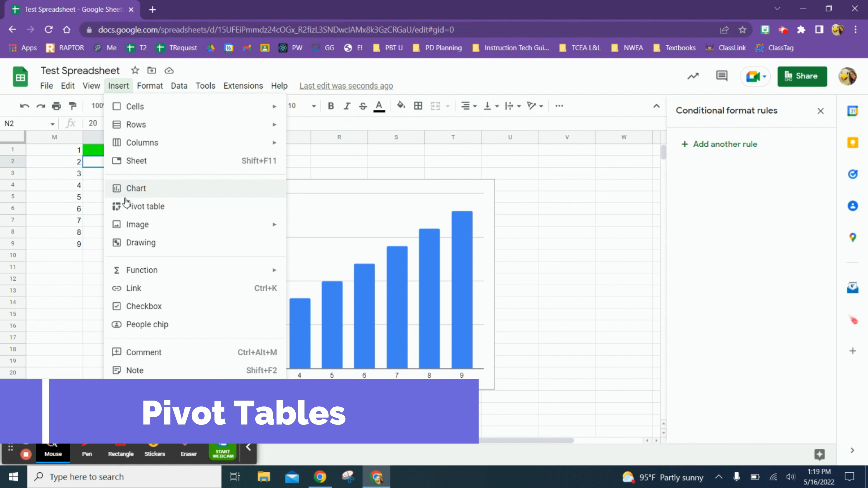
left_click(128, 206)
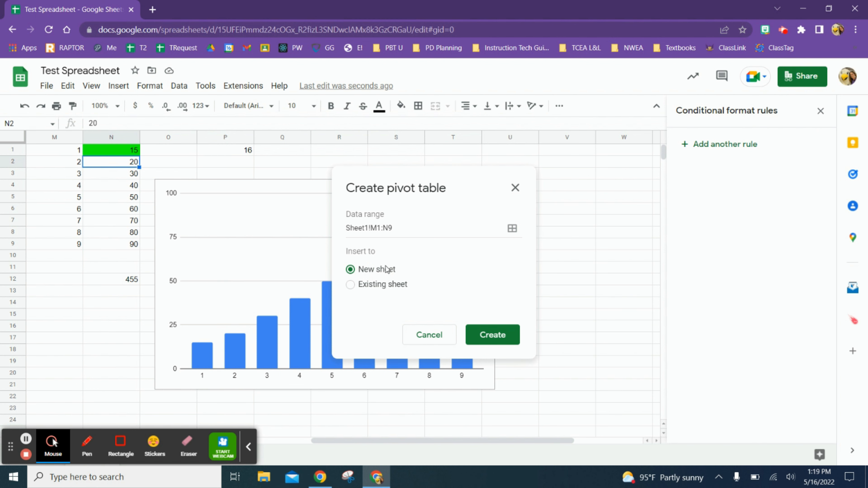
left_click(492, 335)
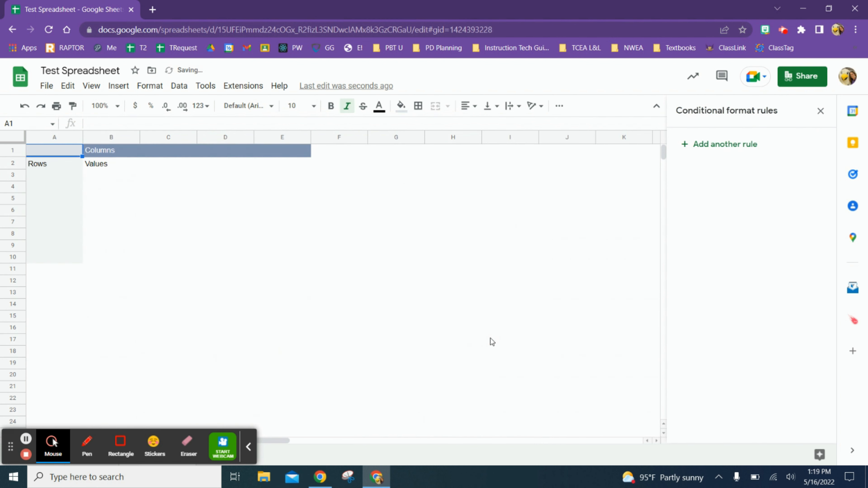